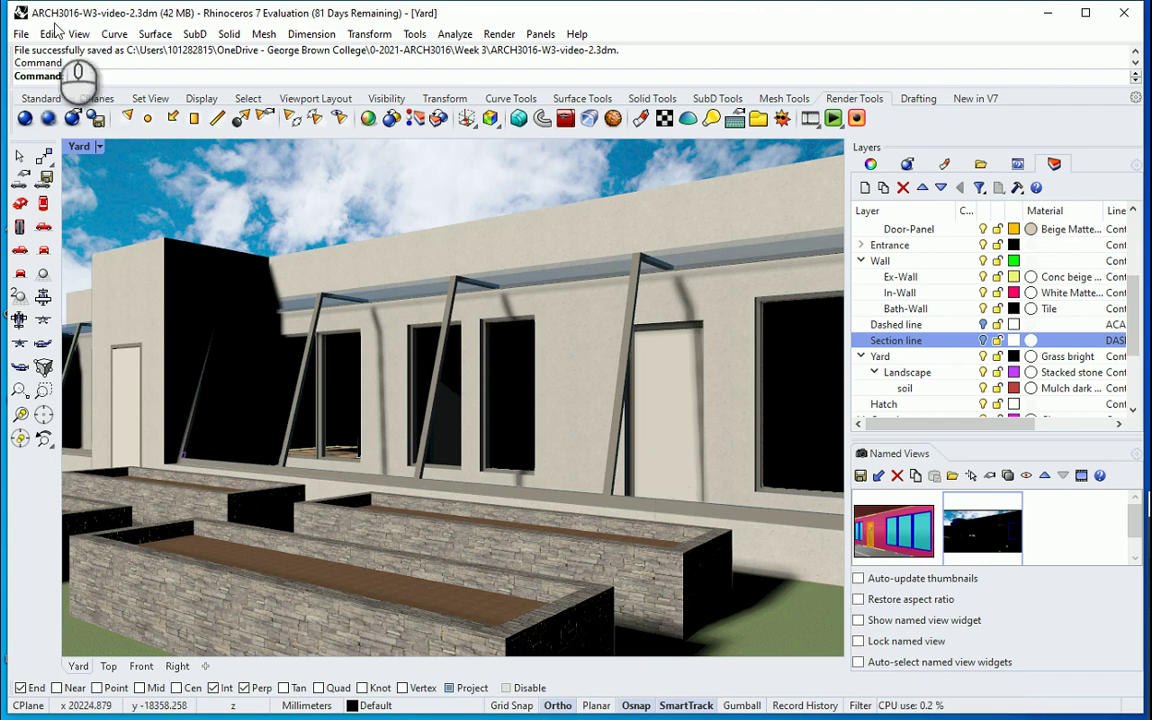
Step: Start the Insert command from the File menu to bring in an external file
left_click(21, 34)
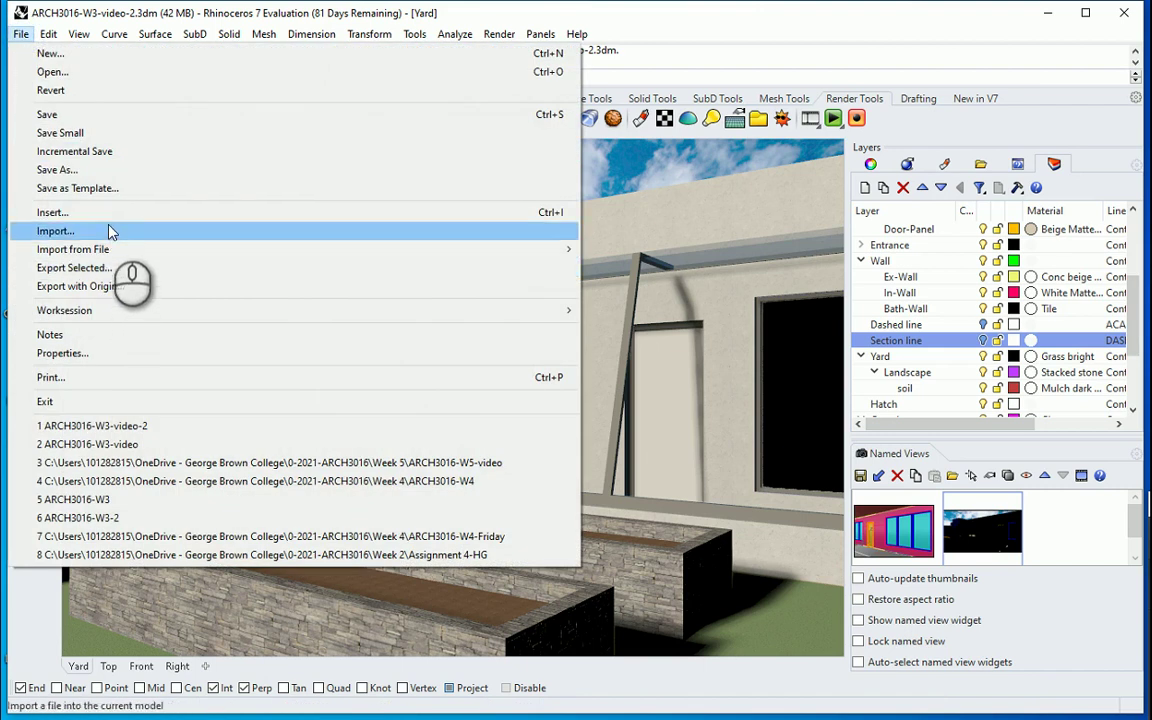
left_click(55, 212)
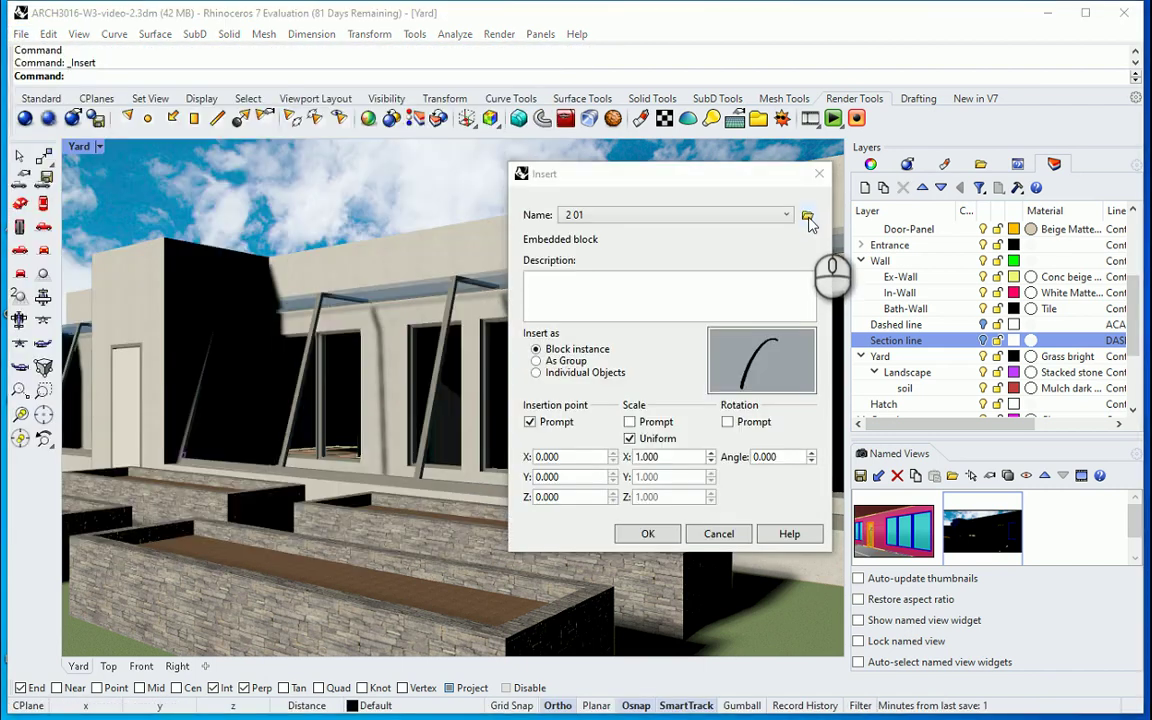
Step: Browse for the file to insert and move the Select File to Insert dialog aside
left_click(808, 217)
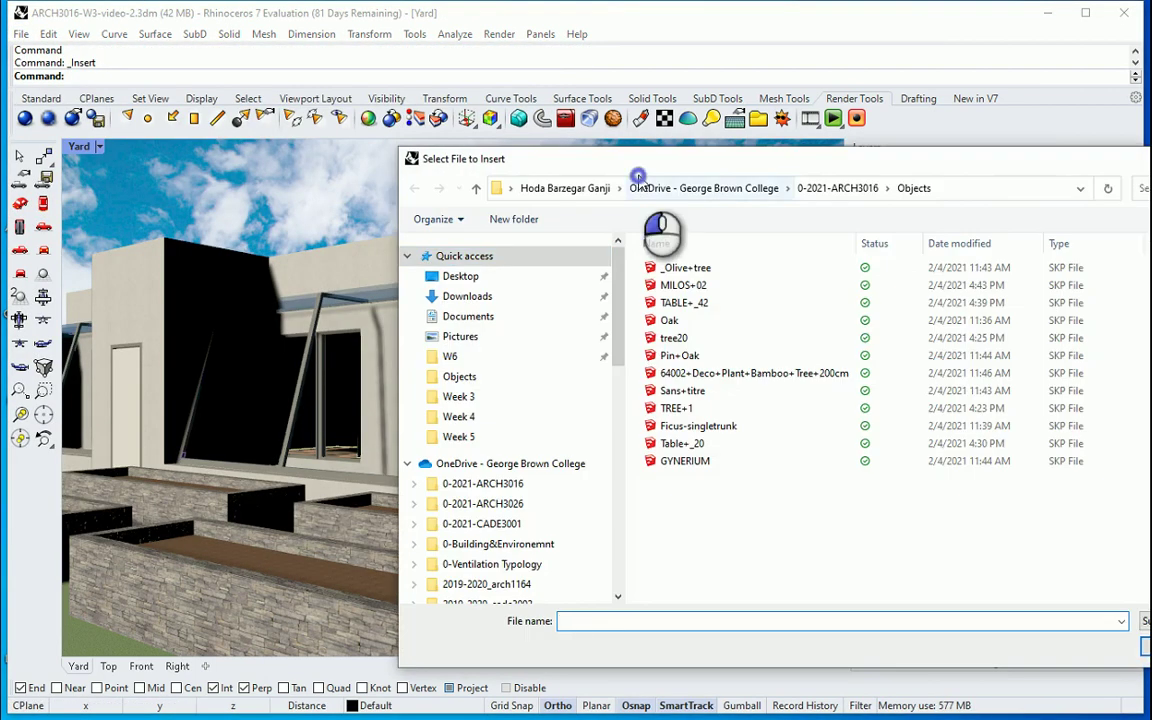
left_click_drag(626, 164, 323, 140)
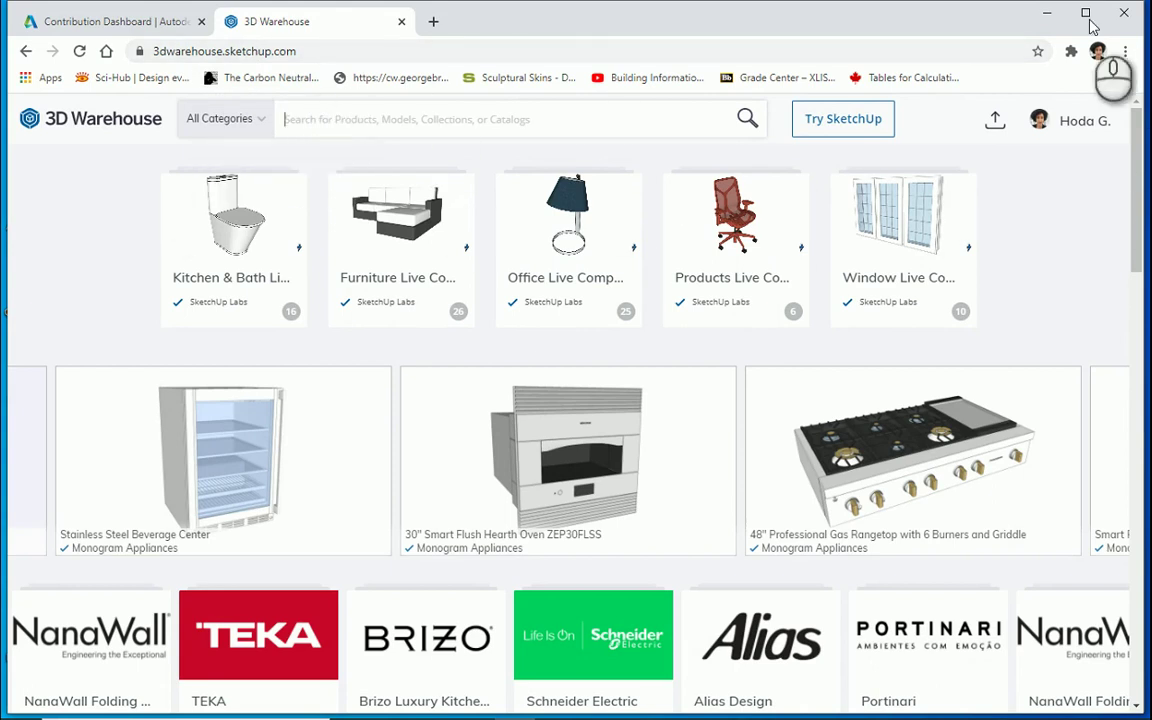
Step: Back in Rhino, pick the GYNERIUM file and filter the list to SketchUp (*.skp) files
left_click(1045, 18)
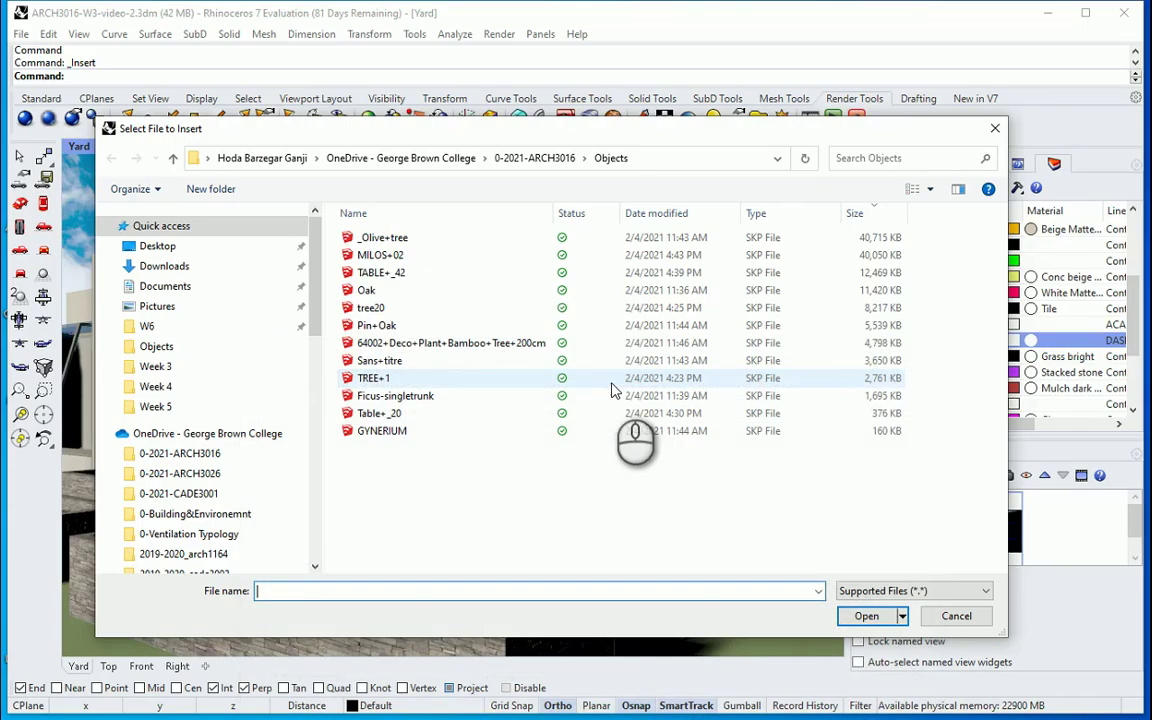
left_click(638, 431)
left_click(912, 591)
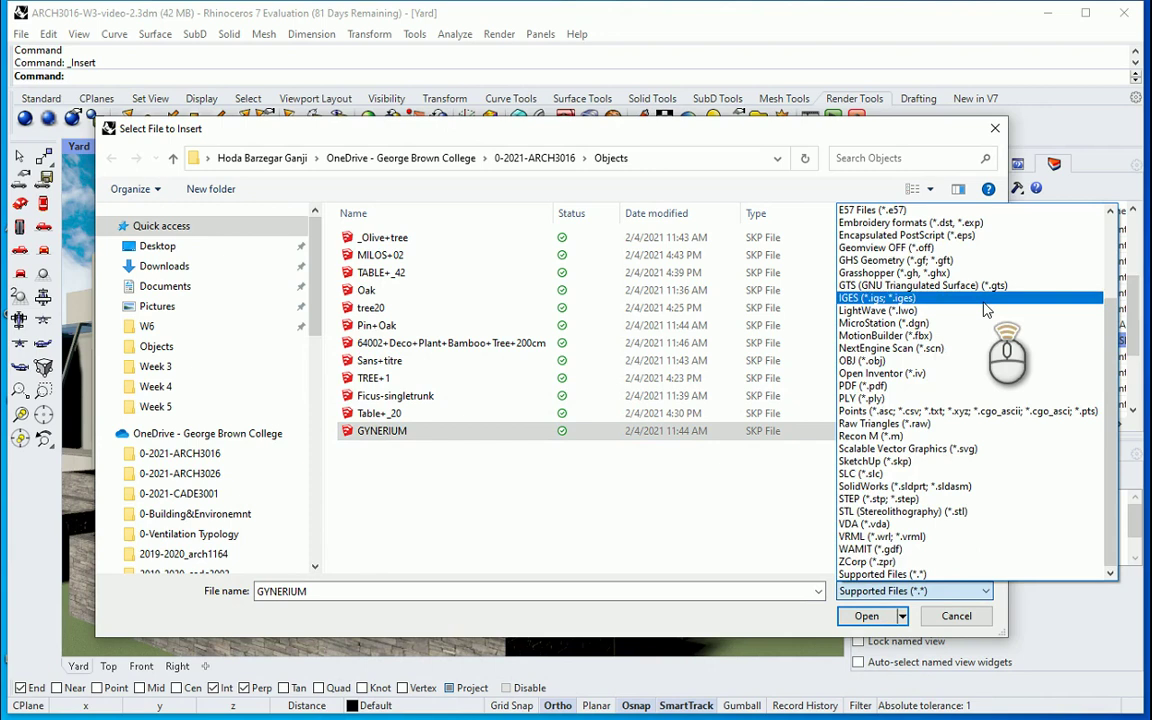
scroll(985, 310, "up", 3)
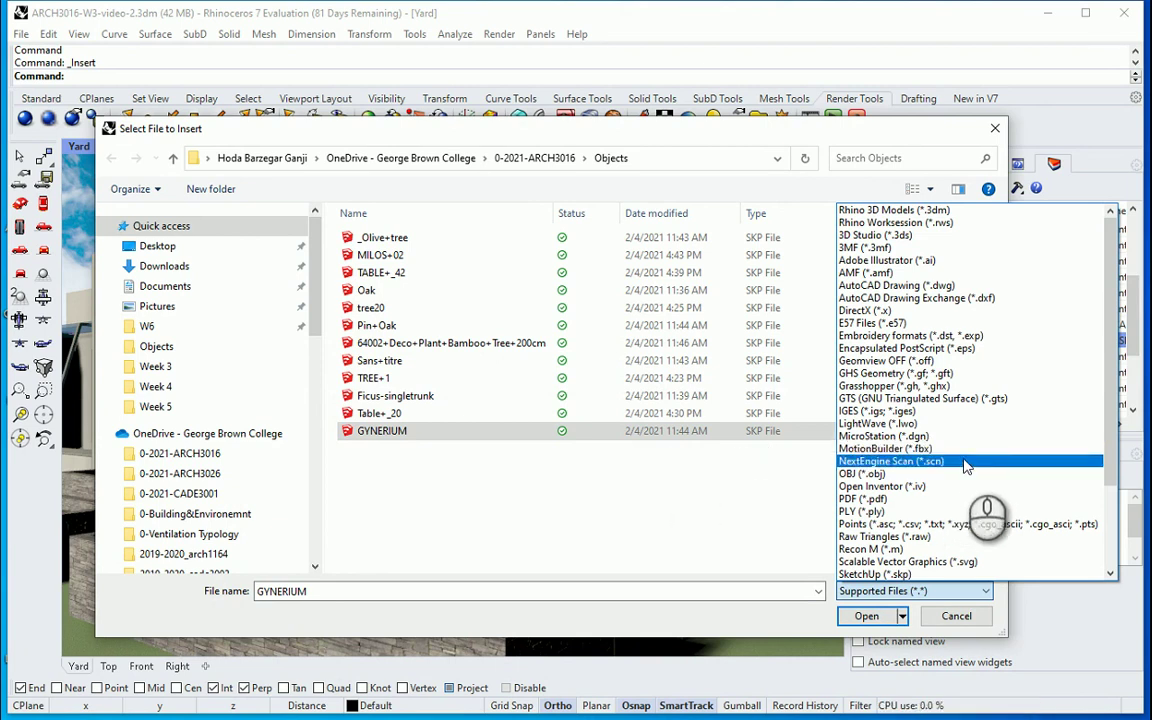
scroll(966, 466, "down", 3)
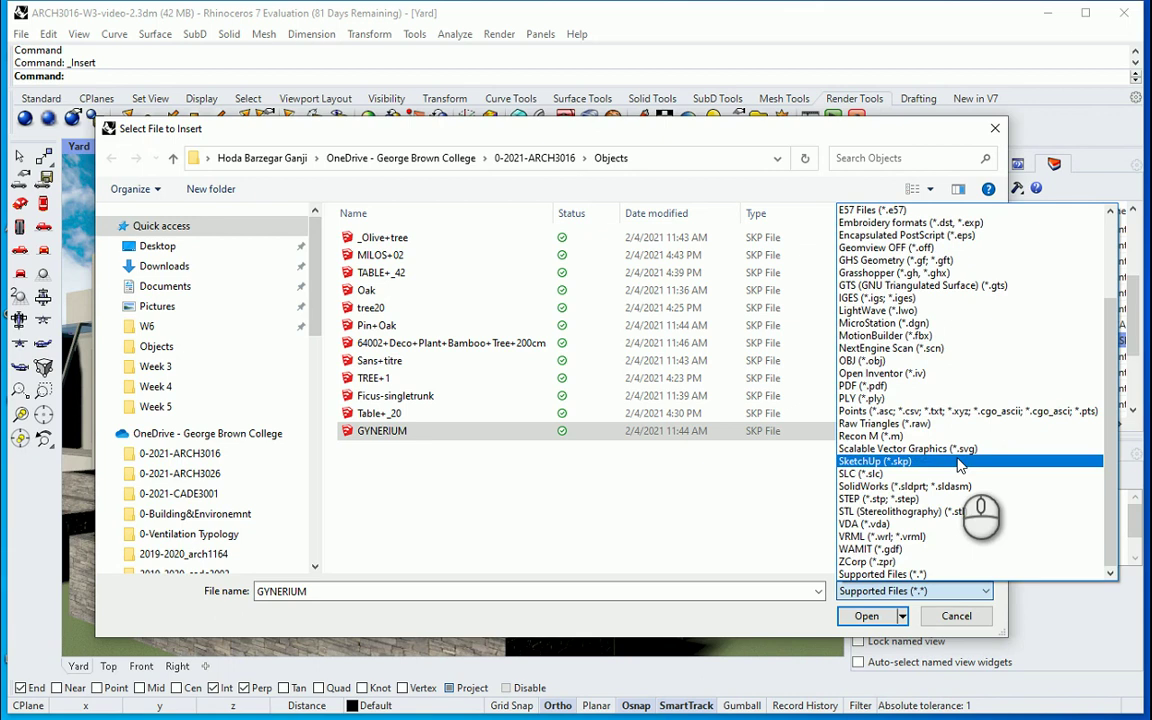
left_click(960, 466)
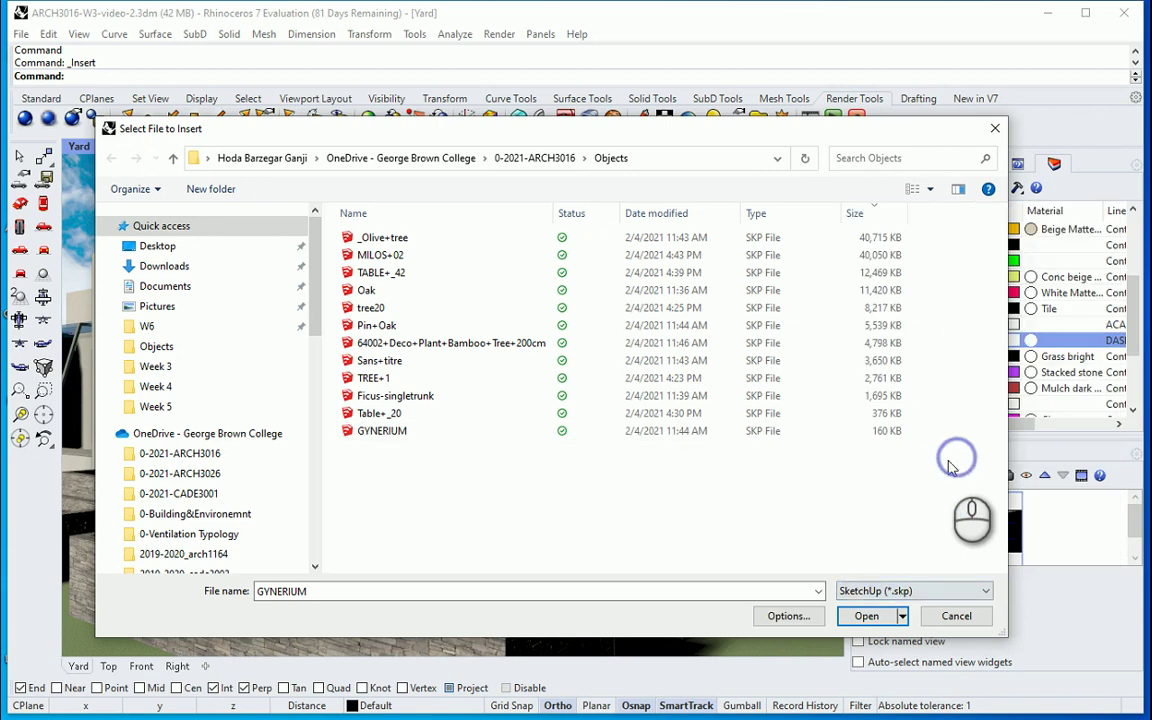
left_click(869, 591)
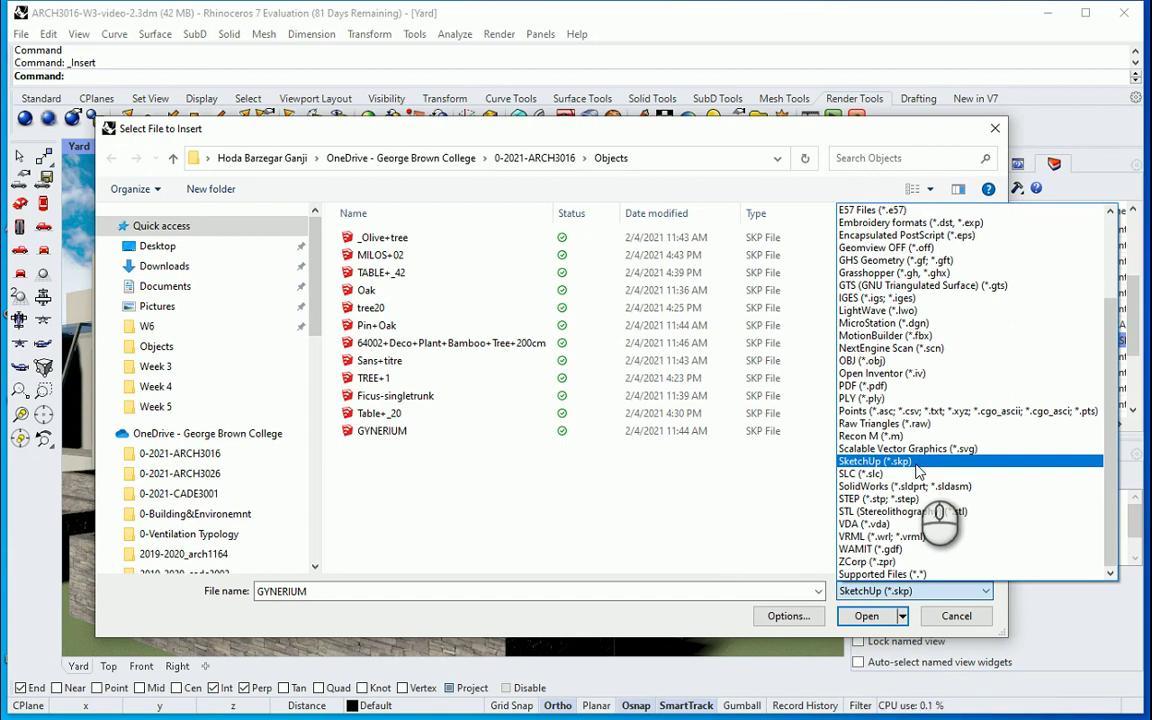
Step: Open GYNERIUM.skp and set its block definition type to Linked in Insert File Options
left_click(755, 468)
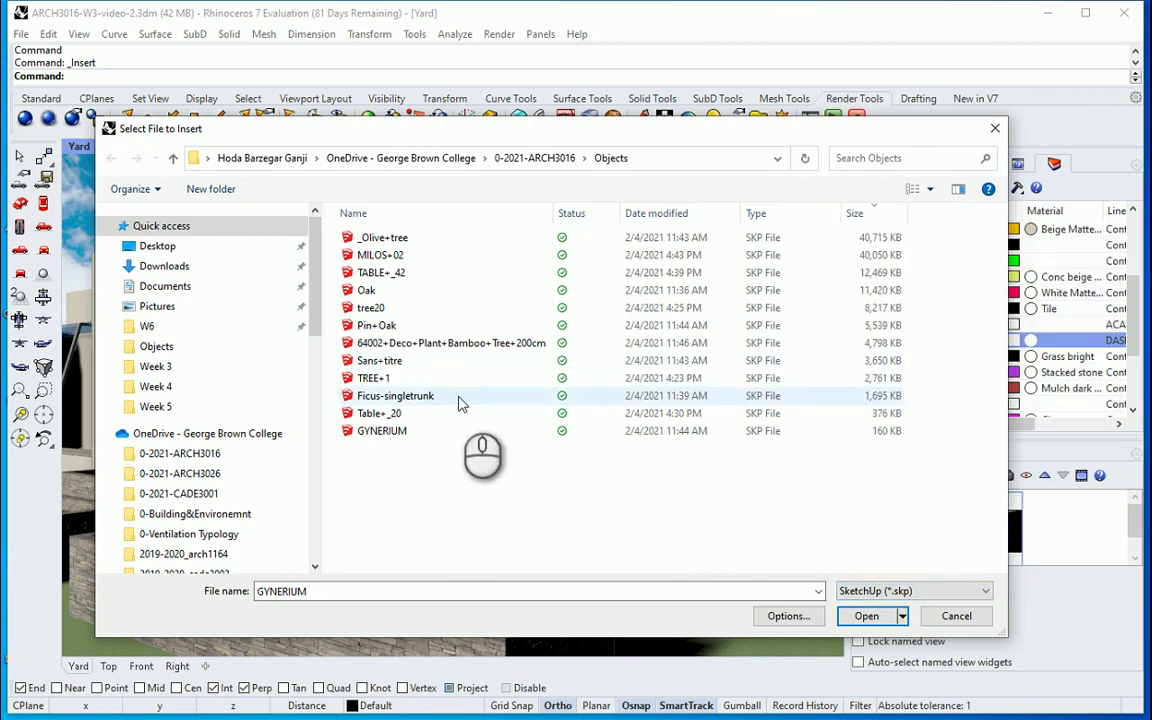
left_click(866, 616)
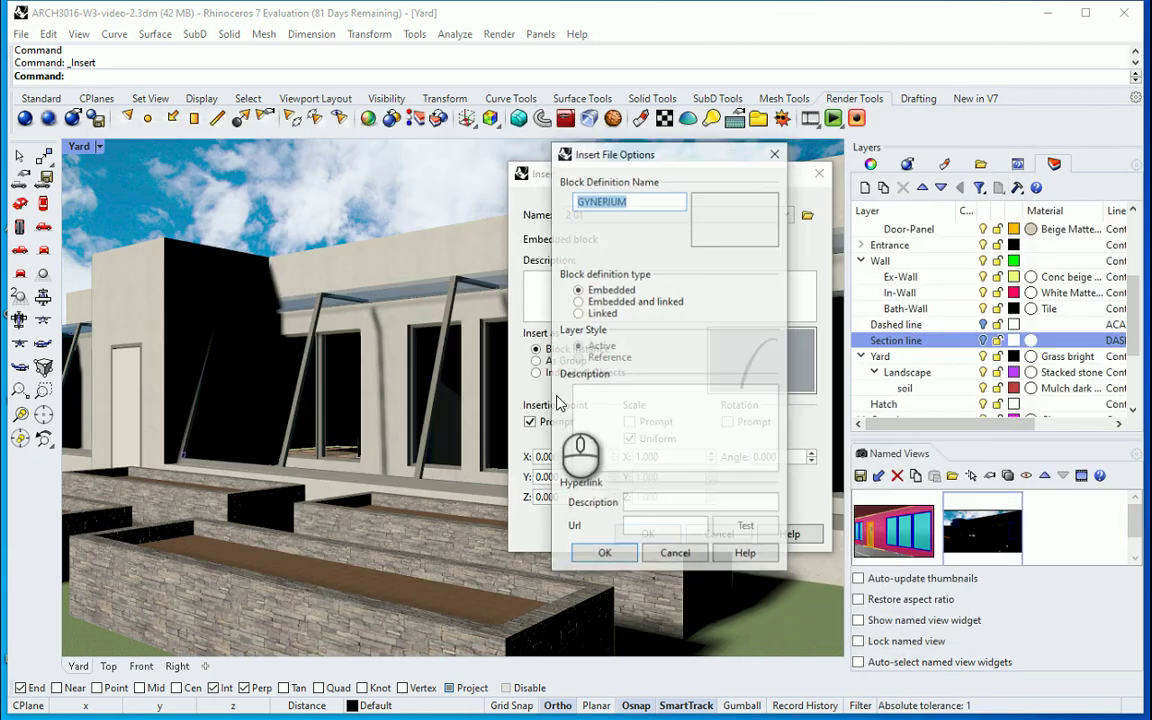
left_click(577, 313)
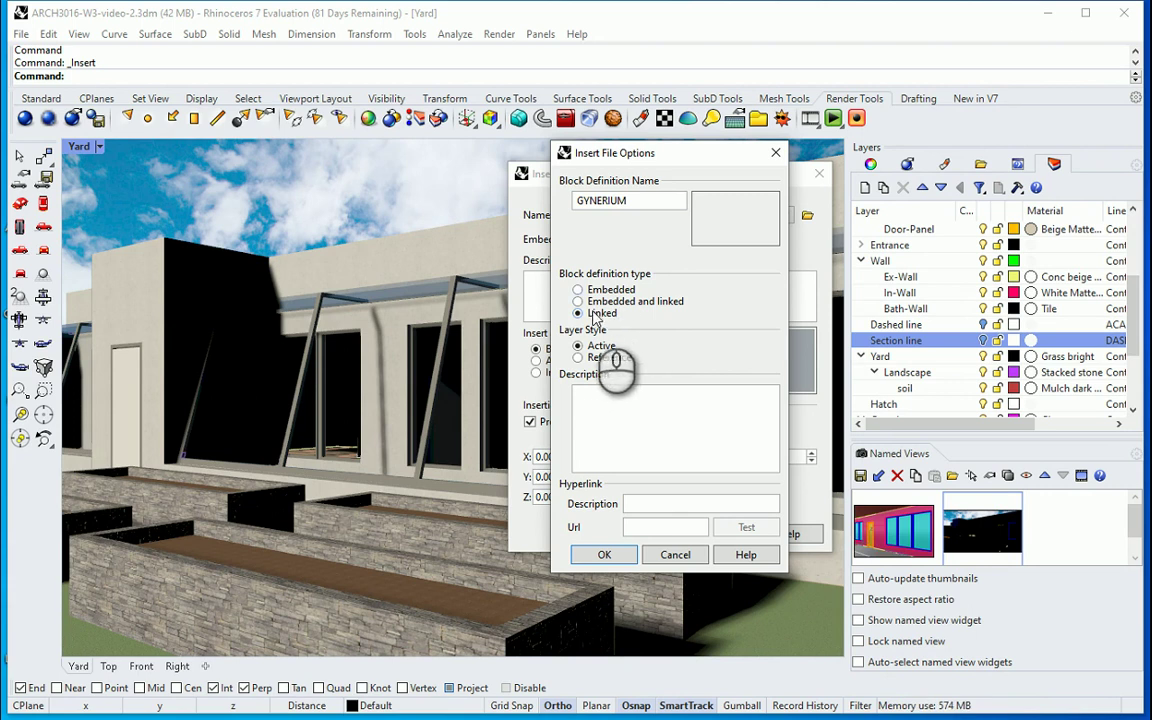
left_click(609, 547)
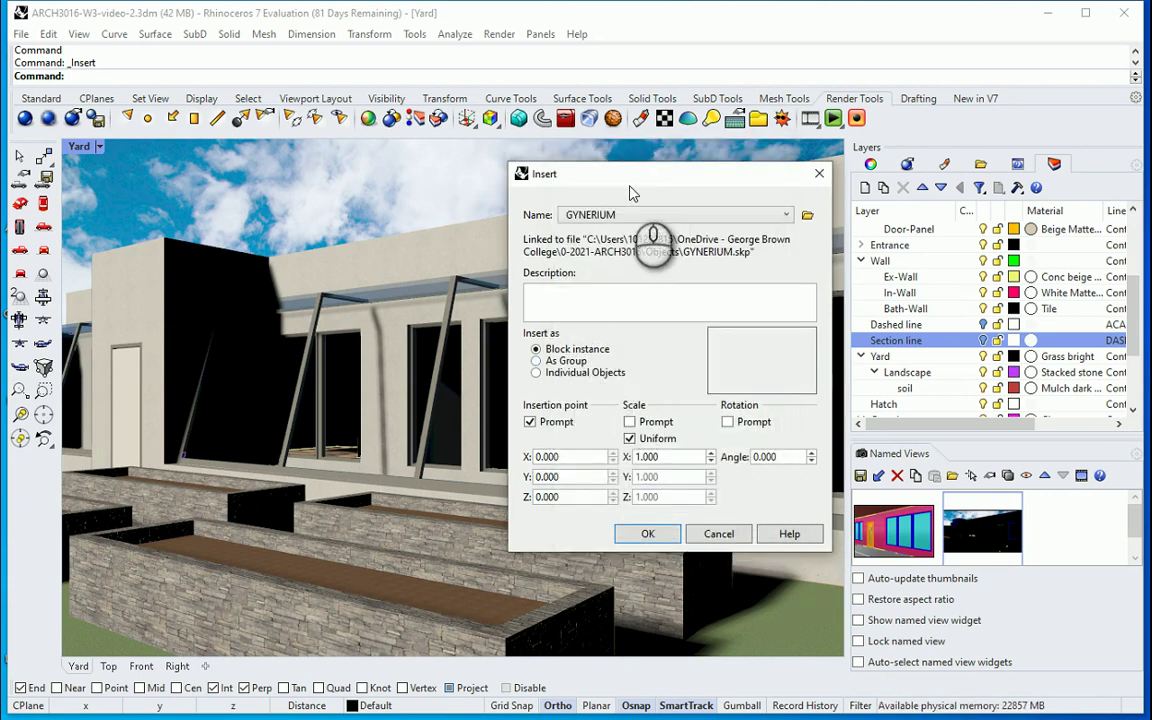
Step: Keep Uniform scale checked, confirm Insert, and accept the SKP import options as Mesh
left_click_drag(630, 183, 584, 183)
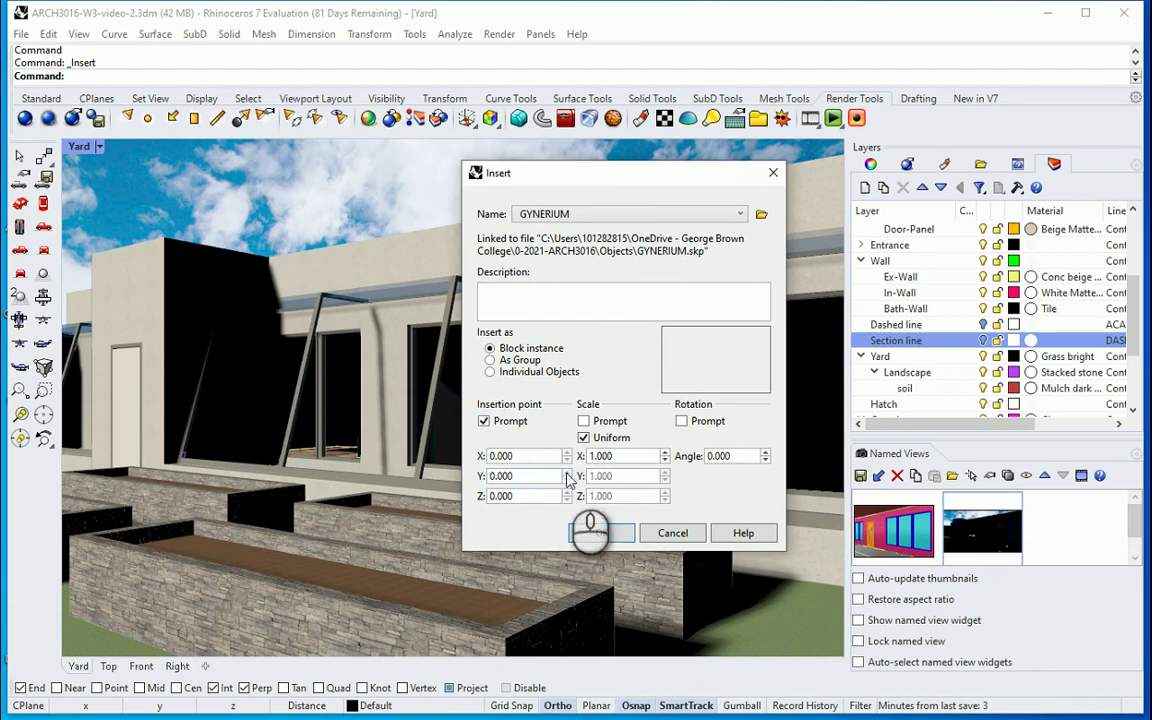
left_click(584, 438)
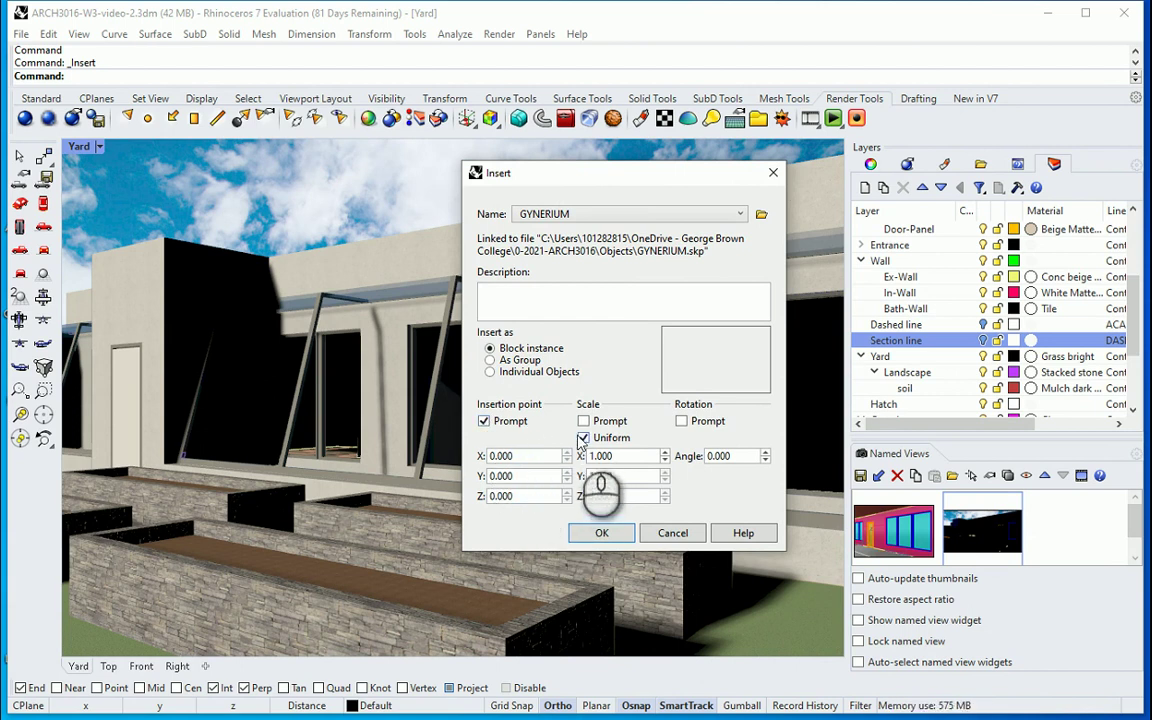
left_click(585, 439)
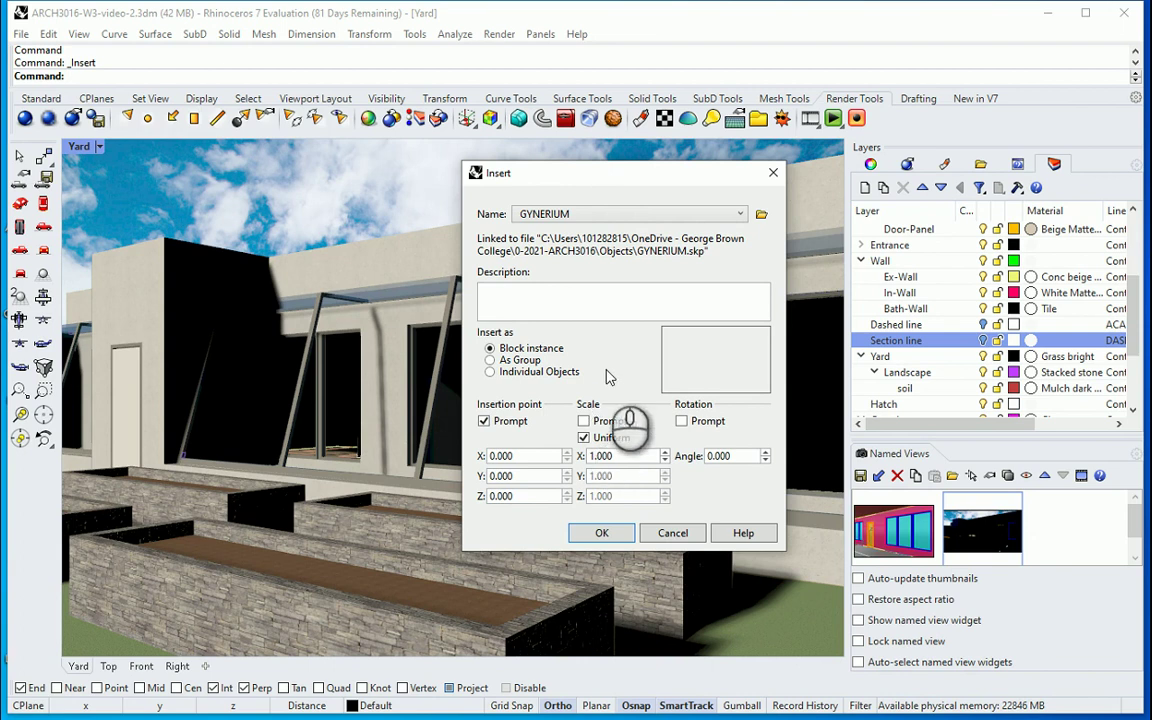
left_click(597, 533)
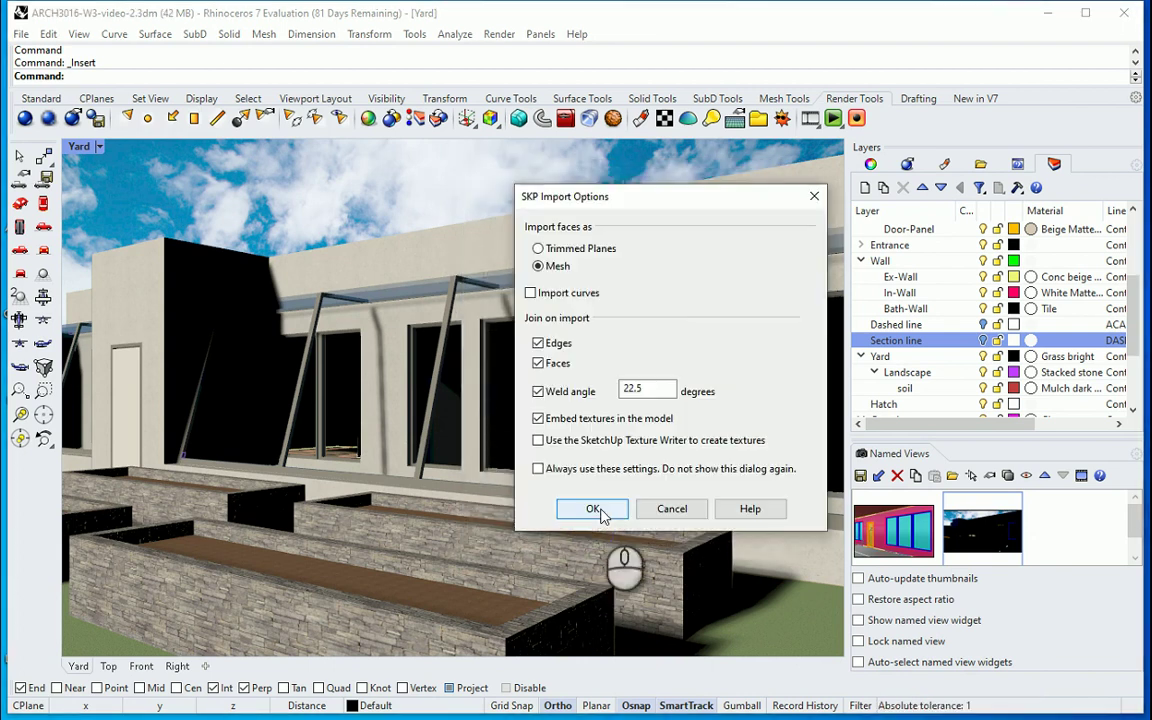
left_click(594, 509)
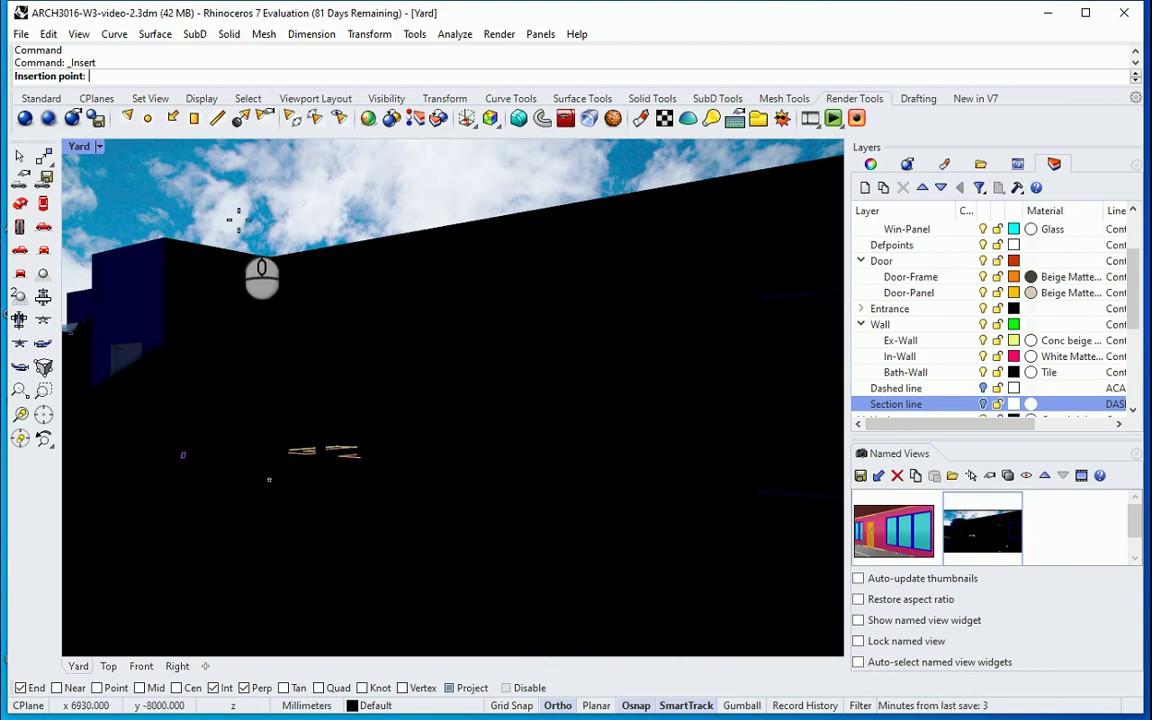
Step: Restore the four viewports, zoom the Top view, and place GYNERIUM beside the planter beds
double_click(79, 149)
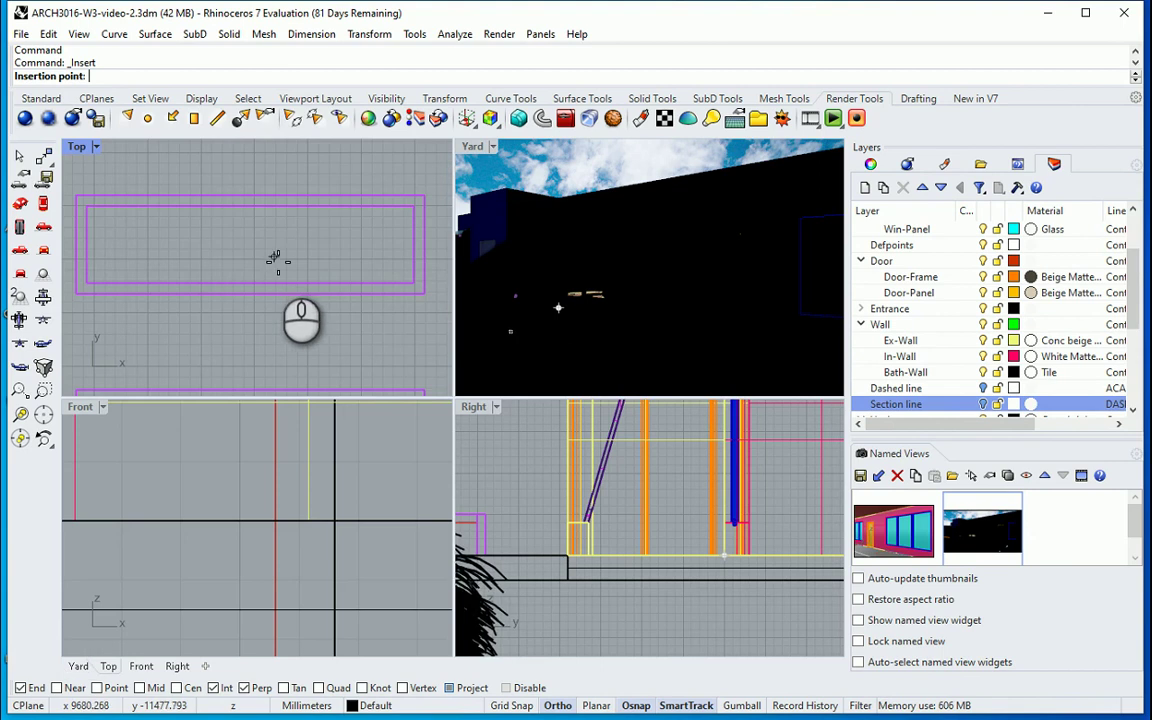
scroll(278, 256, "down", 5)
scroll(213, 263, "up", 2)
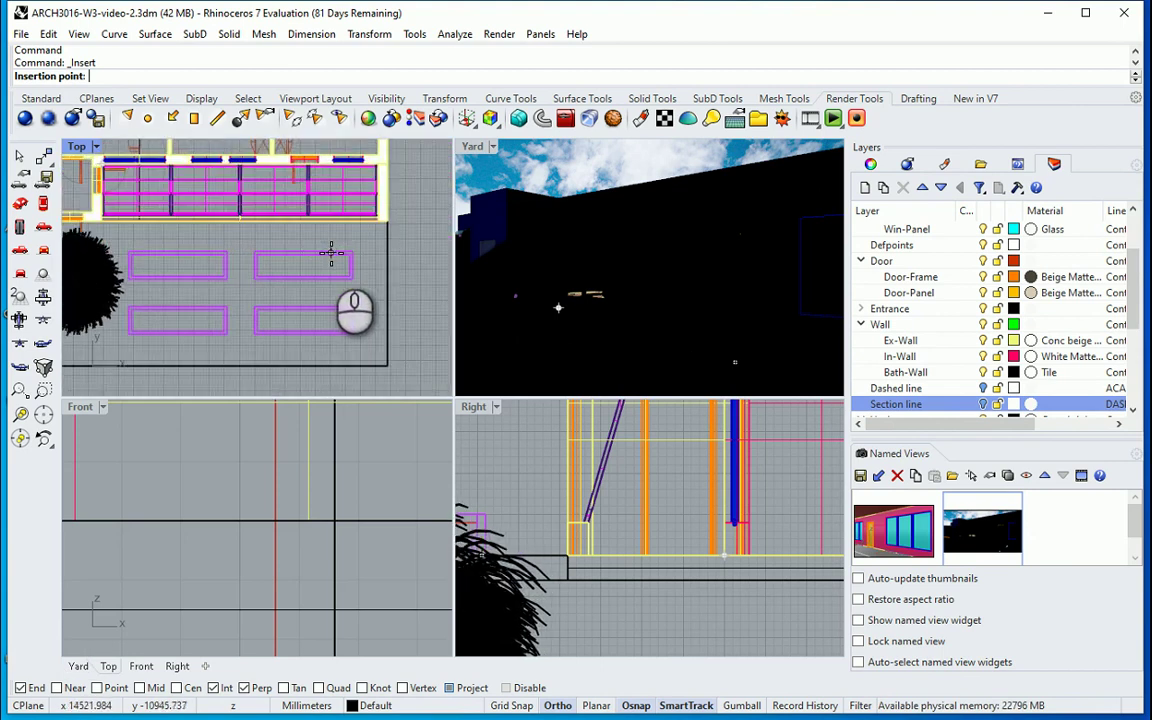
scroll(320, 260, "down", 3)
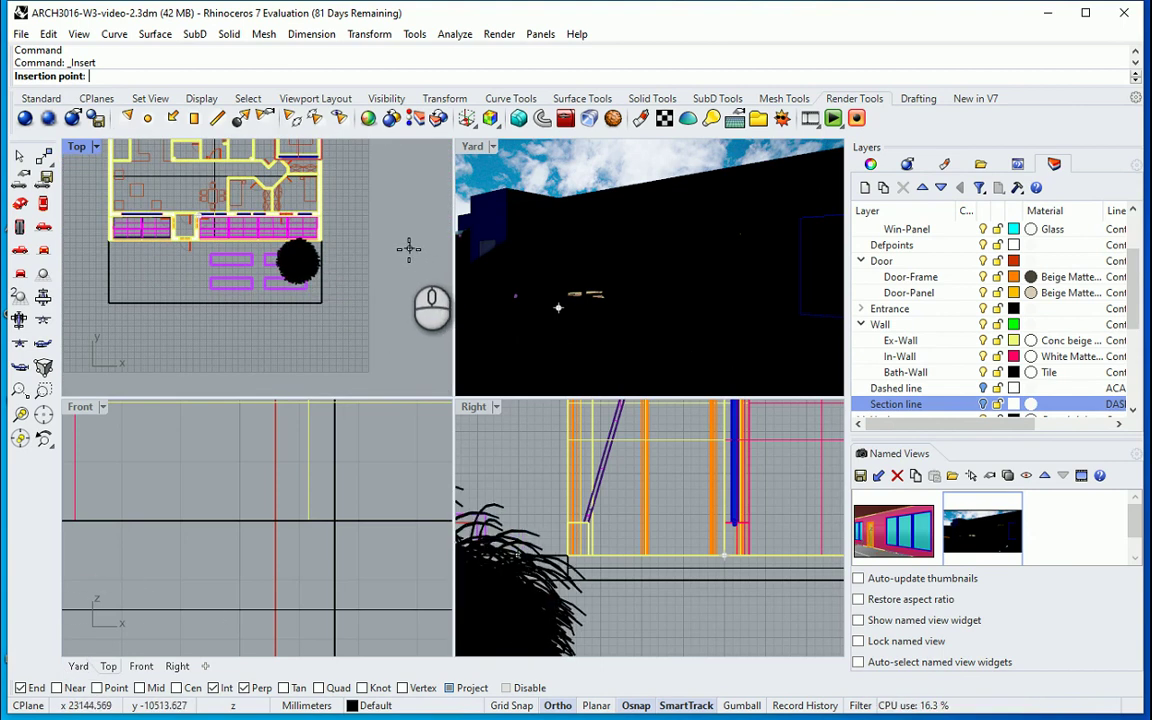
left_click(408, 249)
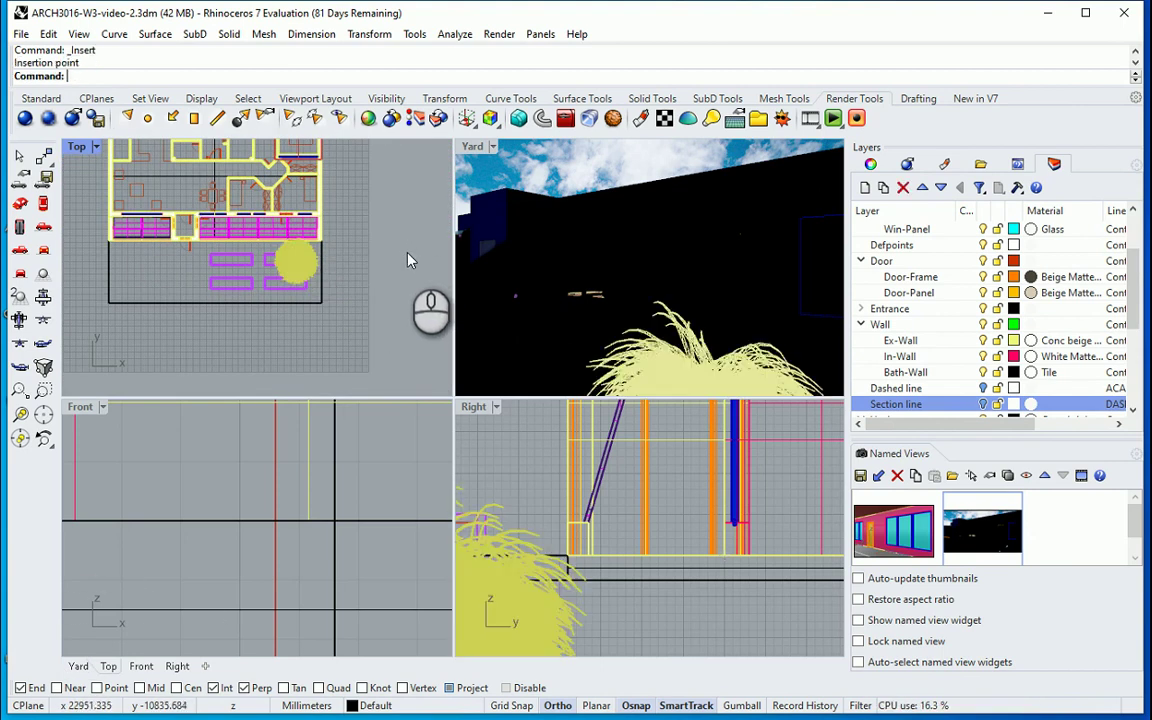
Step: In the Lights panel's Sun properties, set the sun location to Toronto, Canada
left_click(710, 118)
double_click(728, 188)
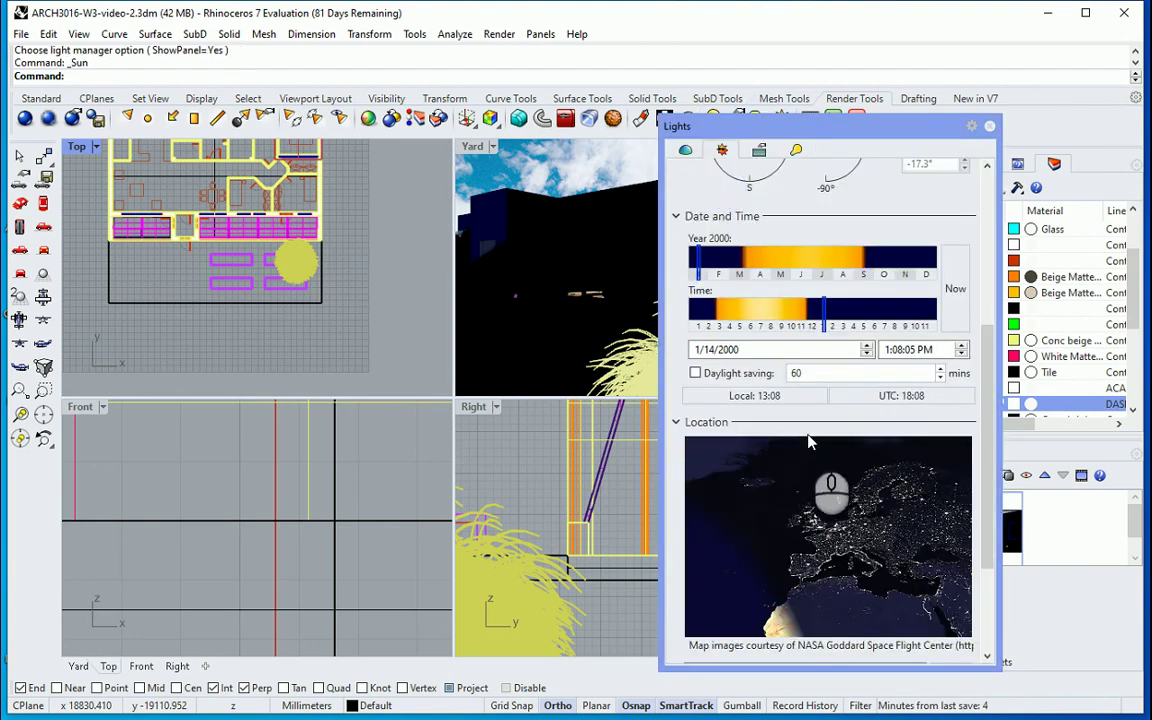
scroll(815, 442, "down", 5)
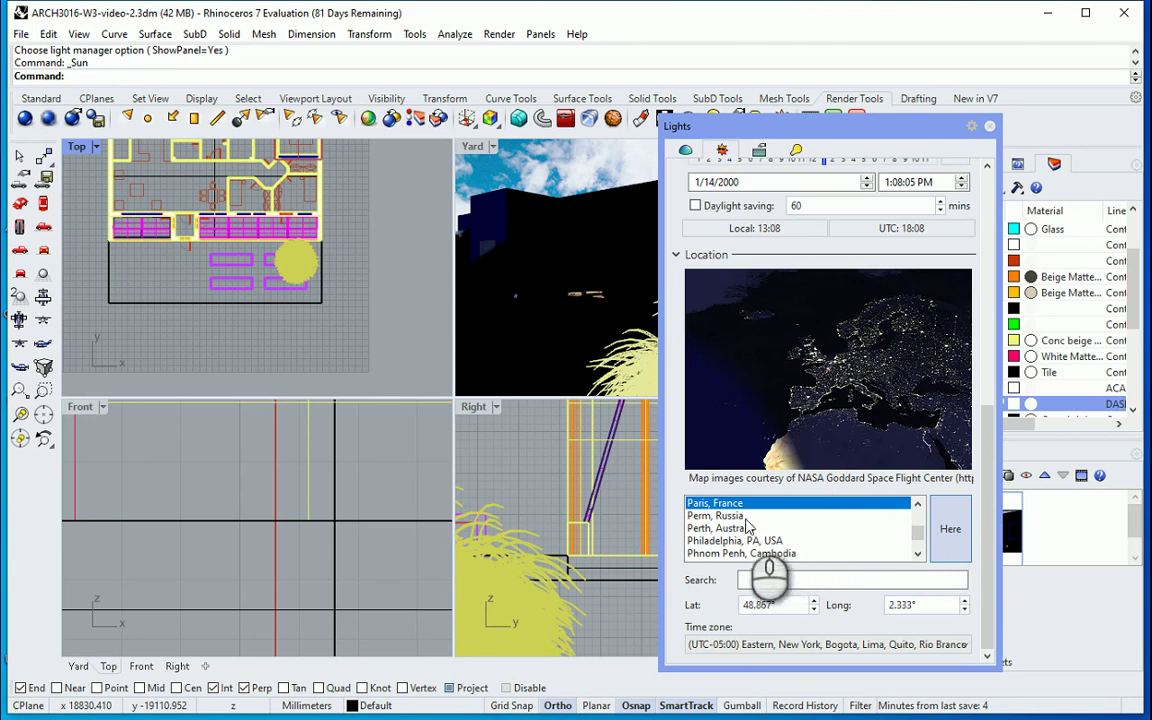
scroll(790, 528, "down", 10)
left_click(740, 553)
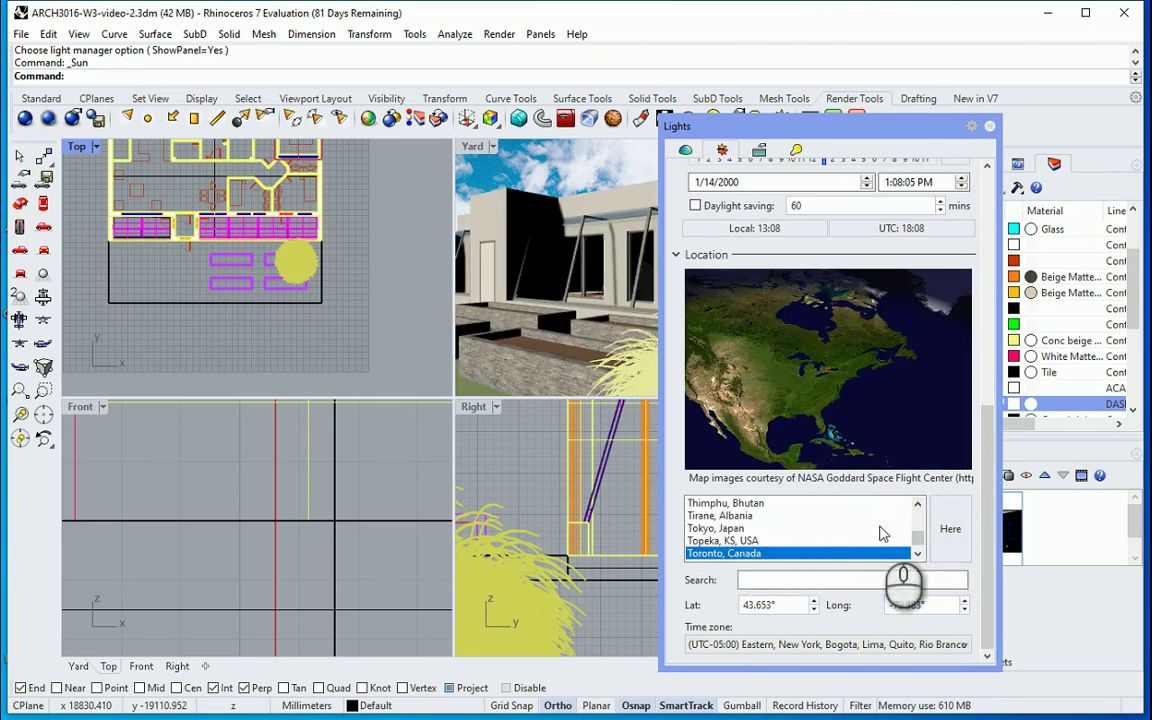
scroll(862, 418, "up", 3)
scroll(862, 418, "up", 3)
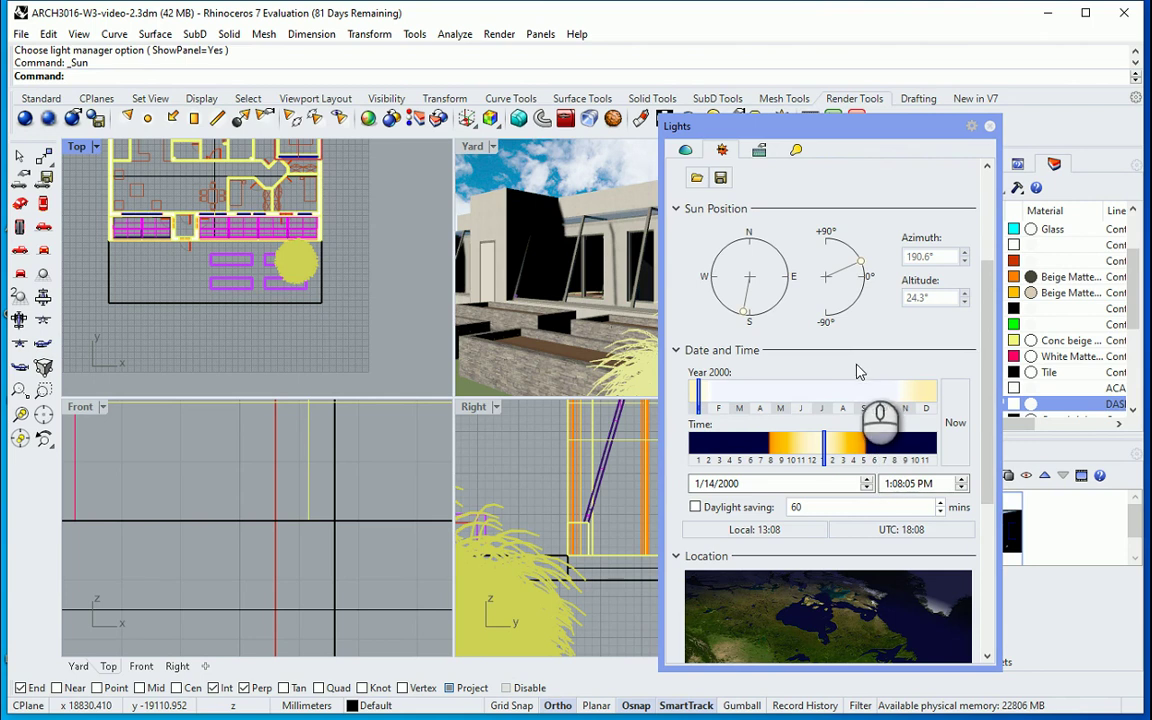
Step: Close the Lights panel and scale the grass block by 0.25 about its centre using SC
left_click(989, 125)
scroll(300, 252, "up", 2)
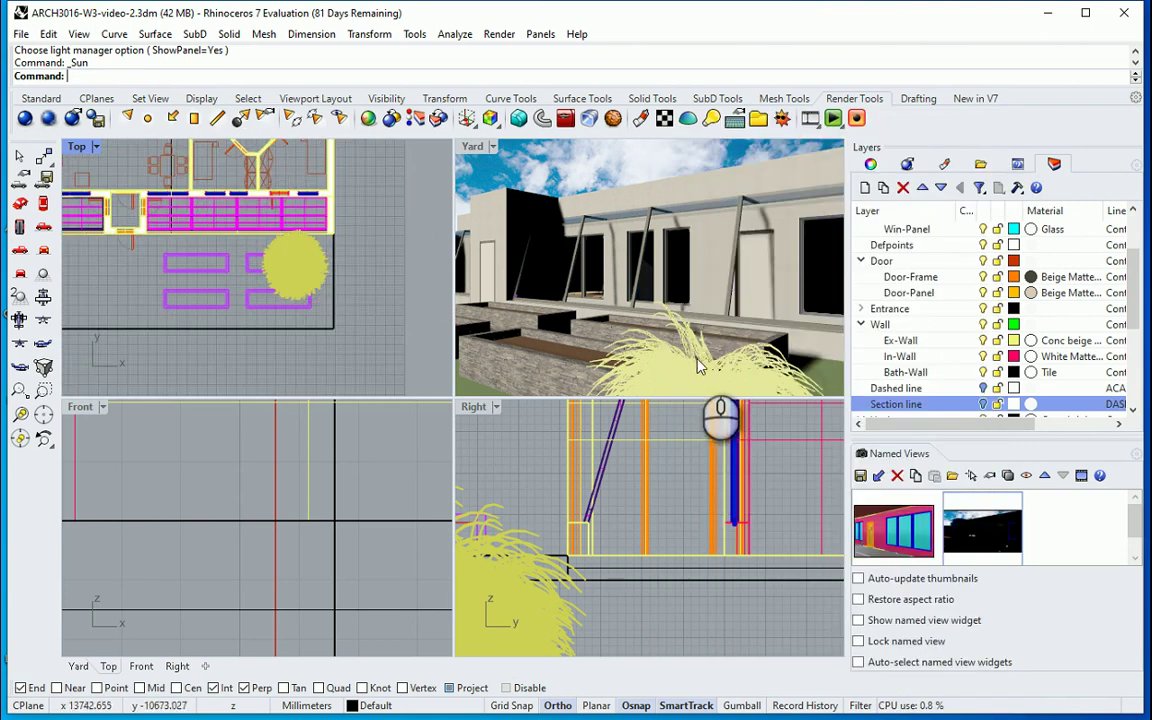
scroll(272, 235, "up", 2)
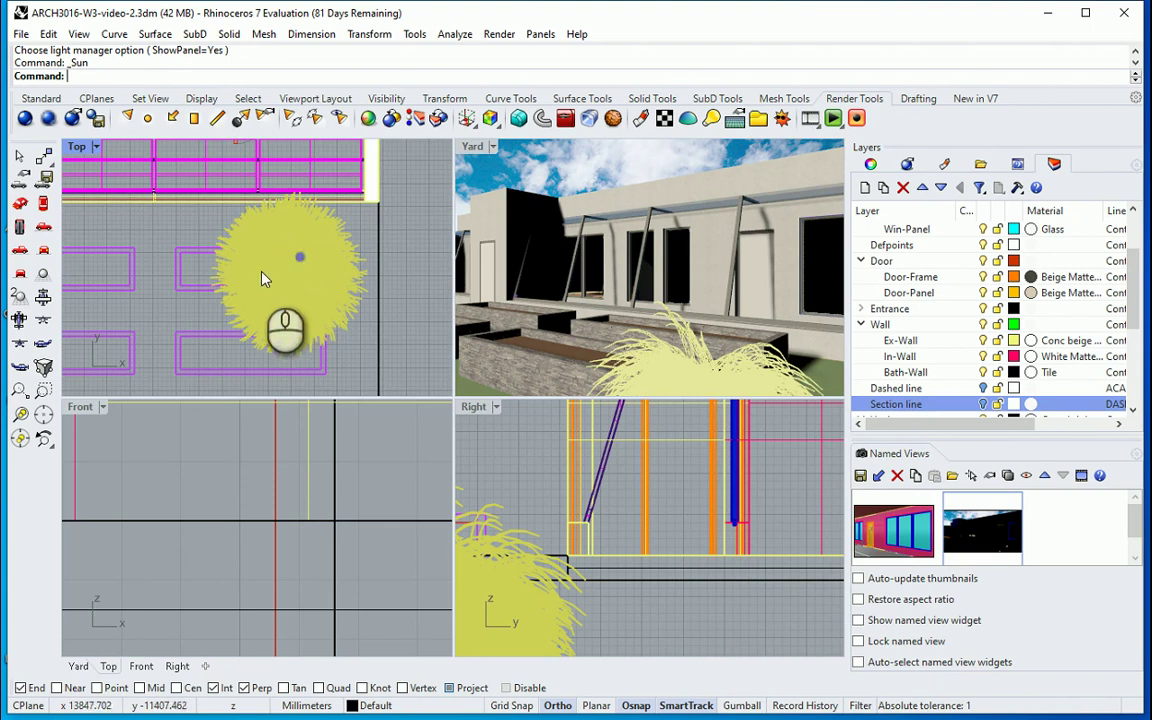
left_click(294, 279)
type("SC")
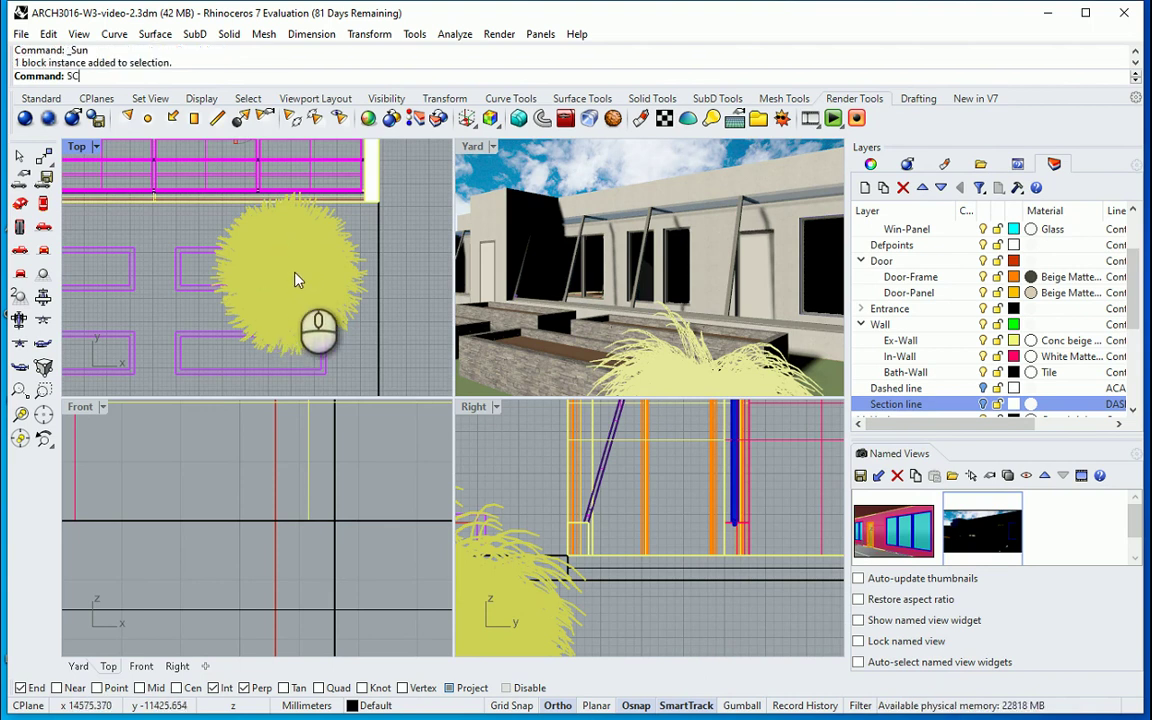
key("Return")
left_click(284, 271)
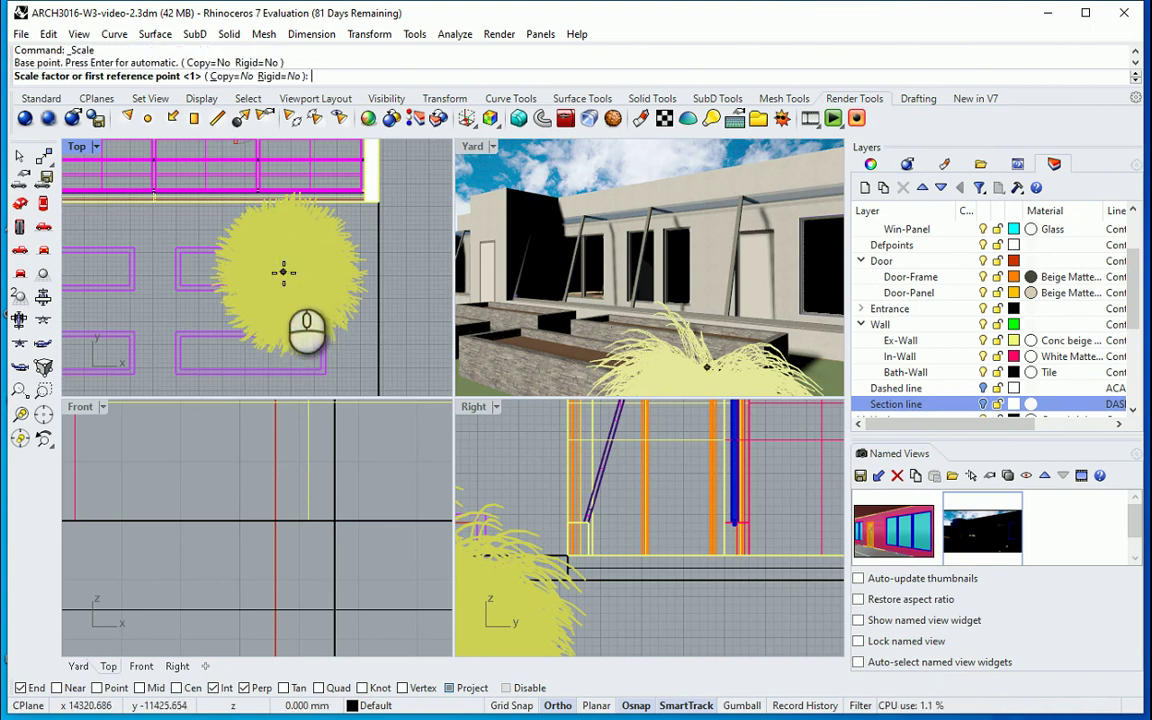
type(".25")
key("Return")
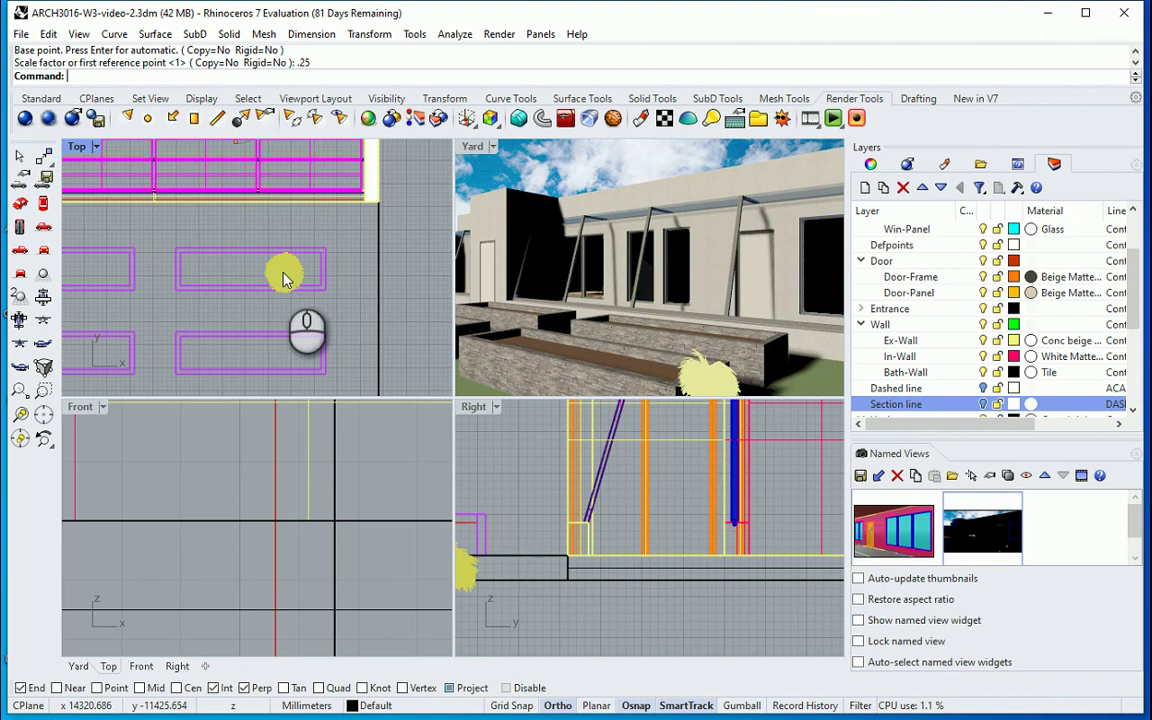
Step: In the Right view, move the scaled grass block up toward the planter top
scroll(590, 572, "up", 5)
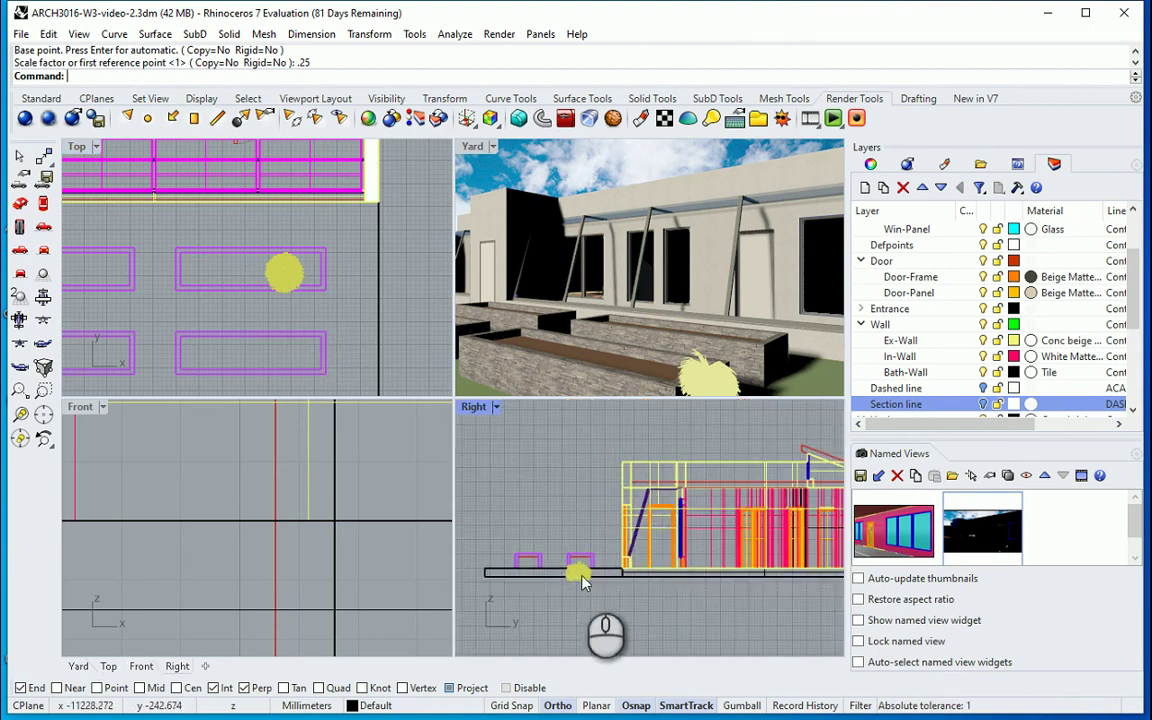
scroll(593, 572, "up", 2)
type("m")
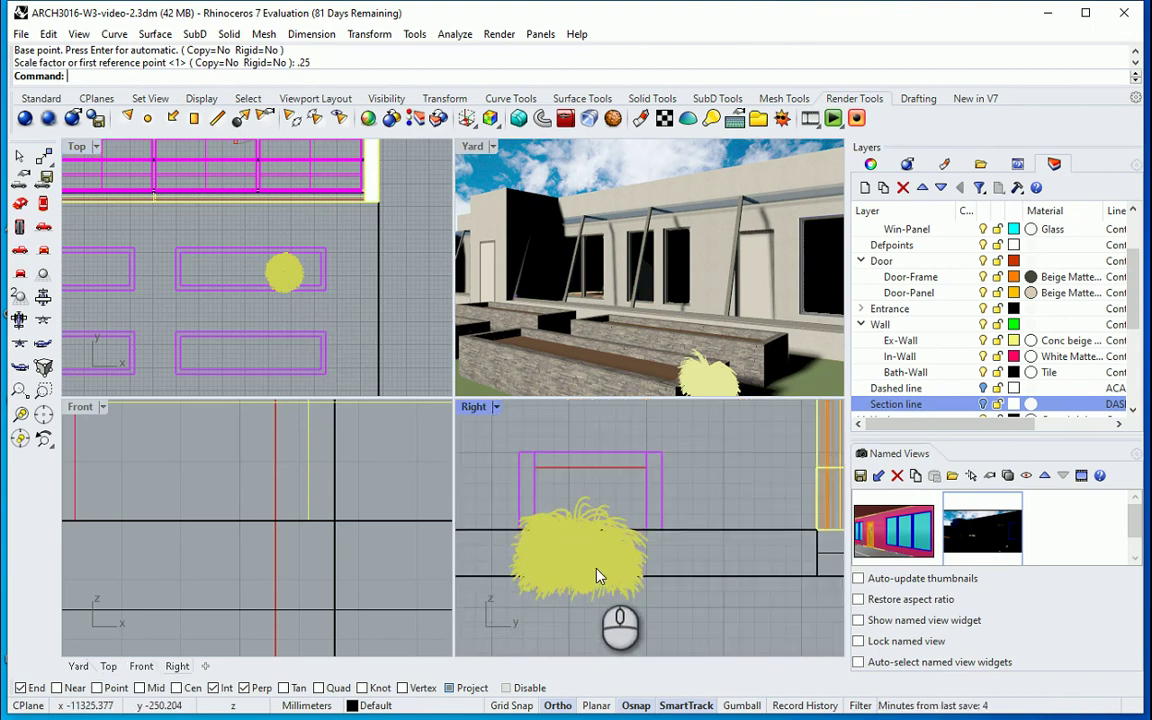
key("Return")
left_click(649, 598)
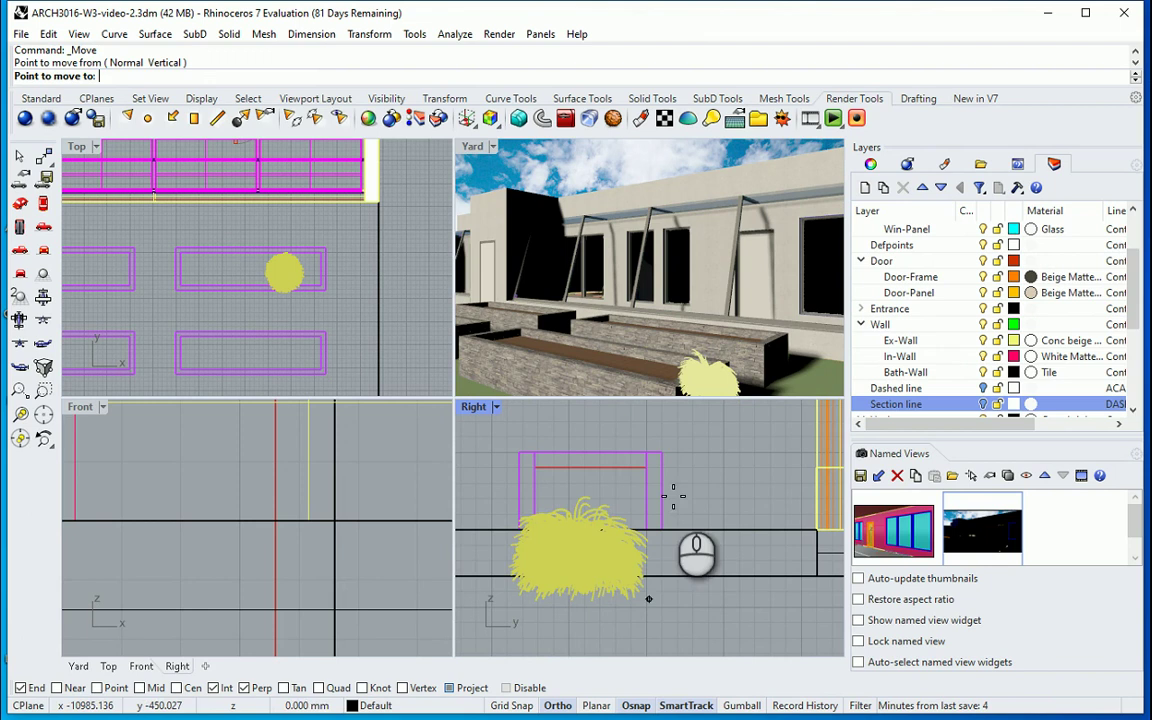
left_click(649, 470)
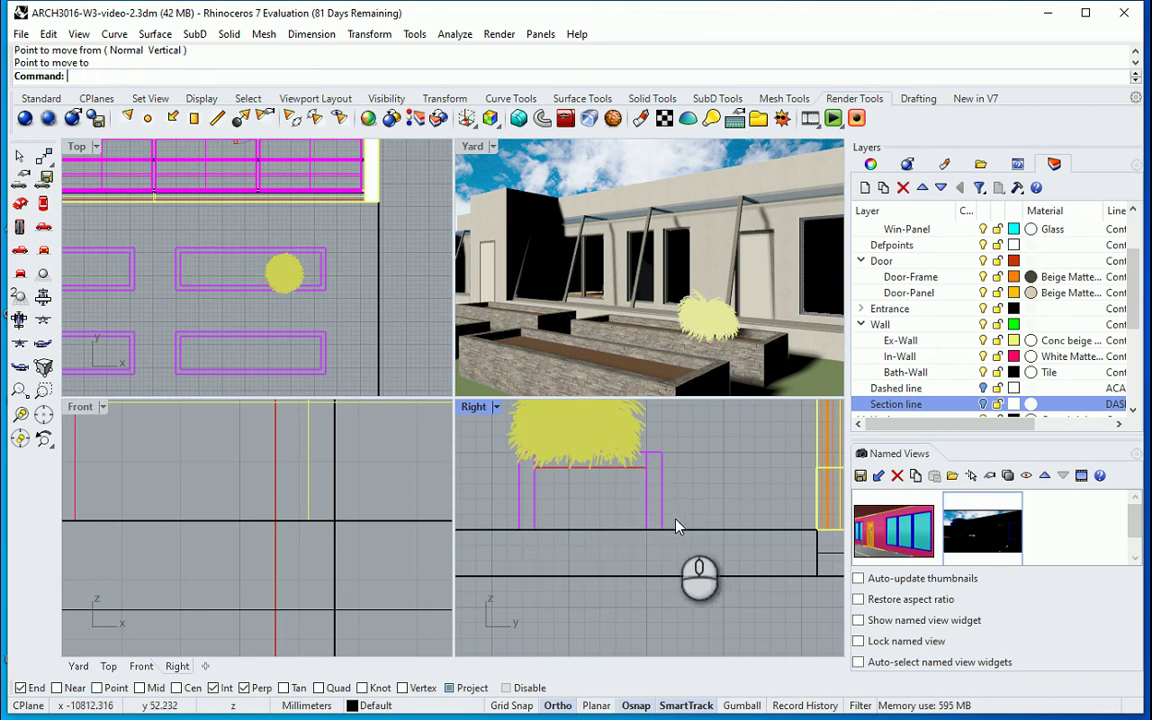
Step: Fine-tune the block's height with repeated moves, ending 40.182 up, then reselect it
scroll(605, 492, "up", 2)
right_click(571, 524)
left_click(571, 526)
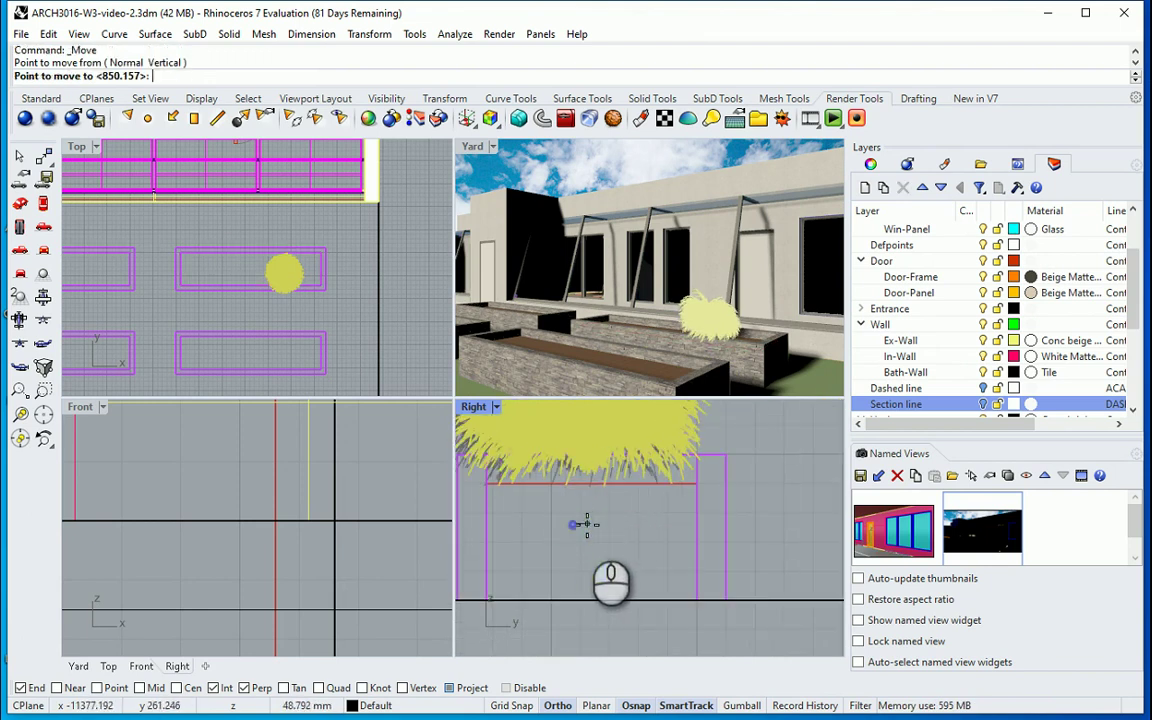
left_click(583, 518)
right_click(590, 506)
left_click(587, 514)
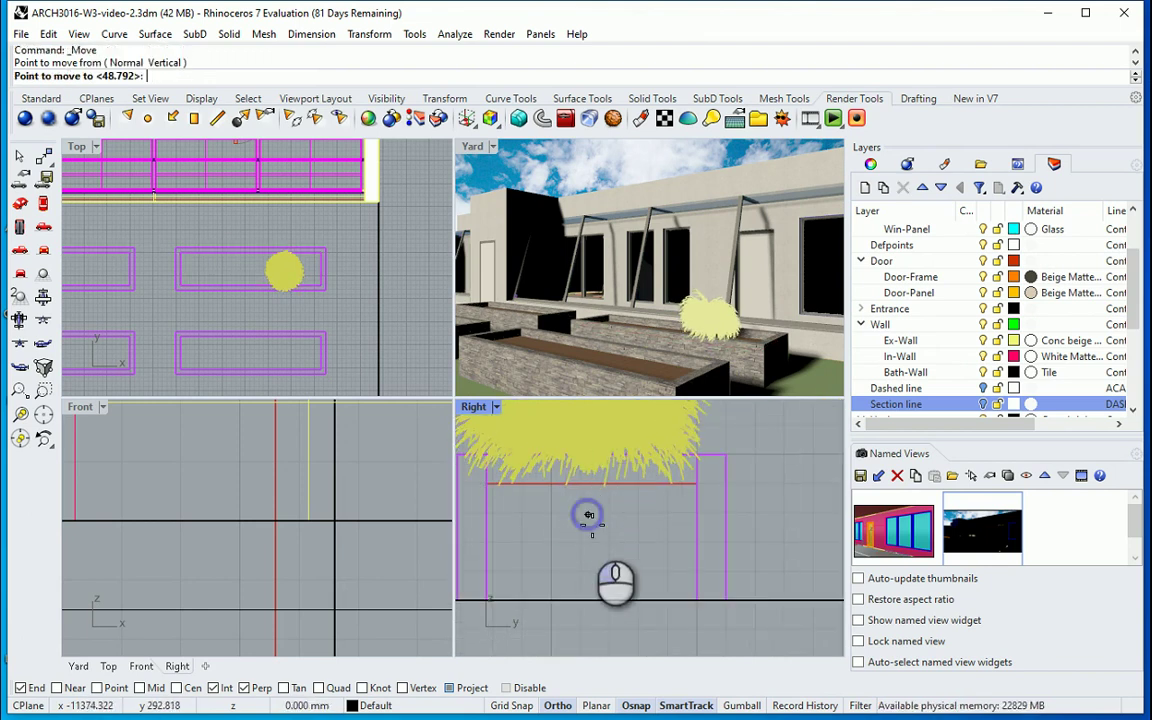
left_click(596, 525)
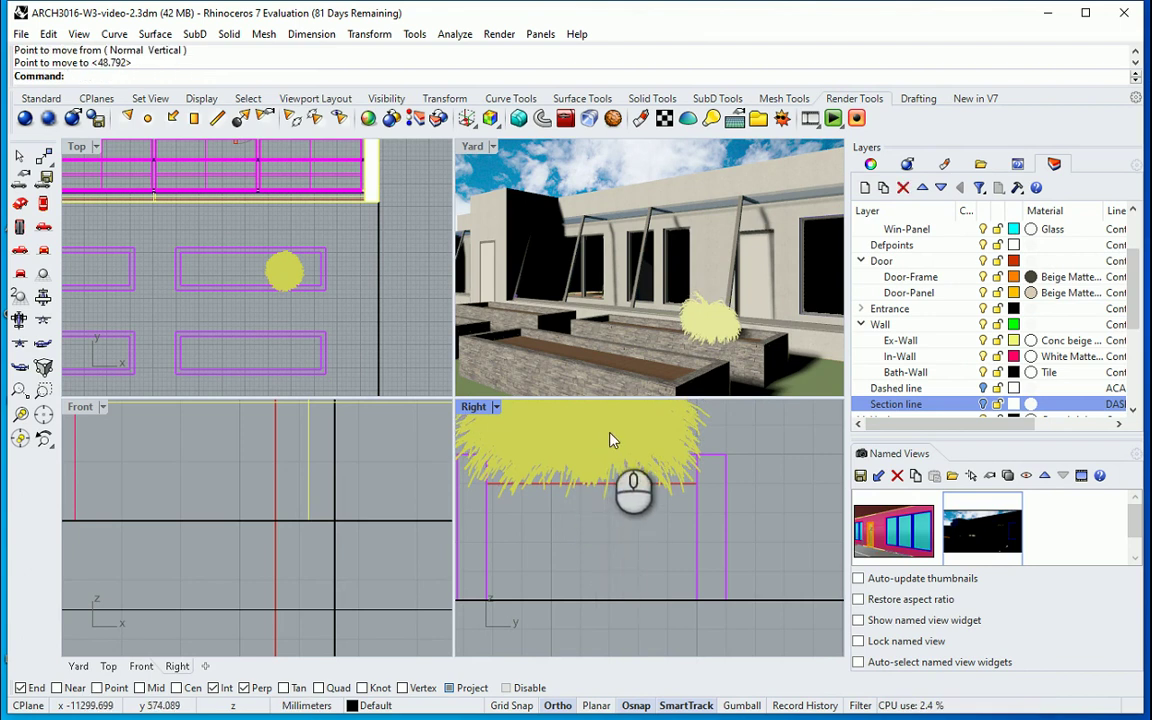
right_click(596, 550)
left_click(593, 549)
left_click(596, 550)
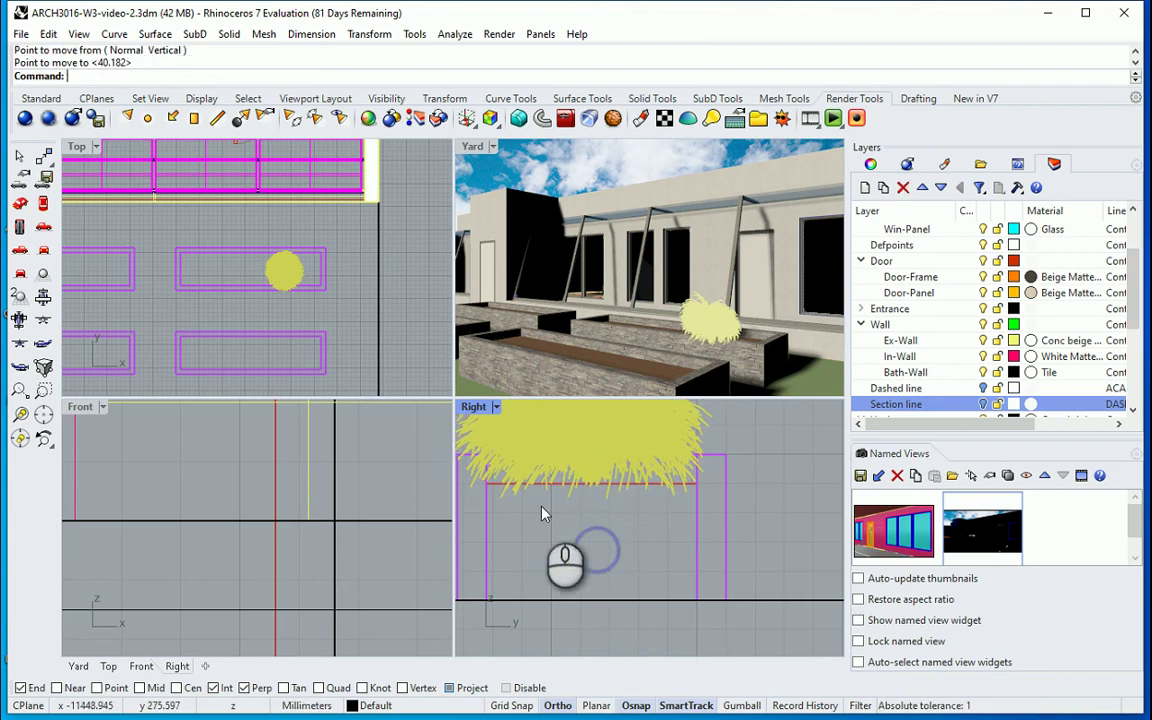
left_click(250, 310)
scroll(283, 313, "down", 2)
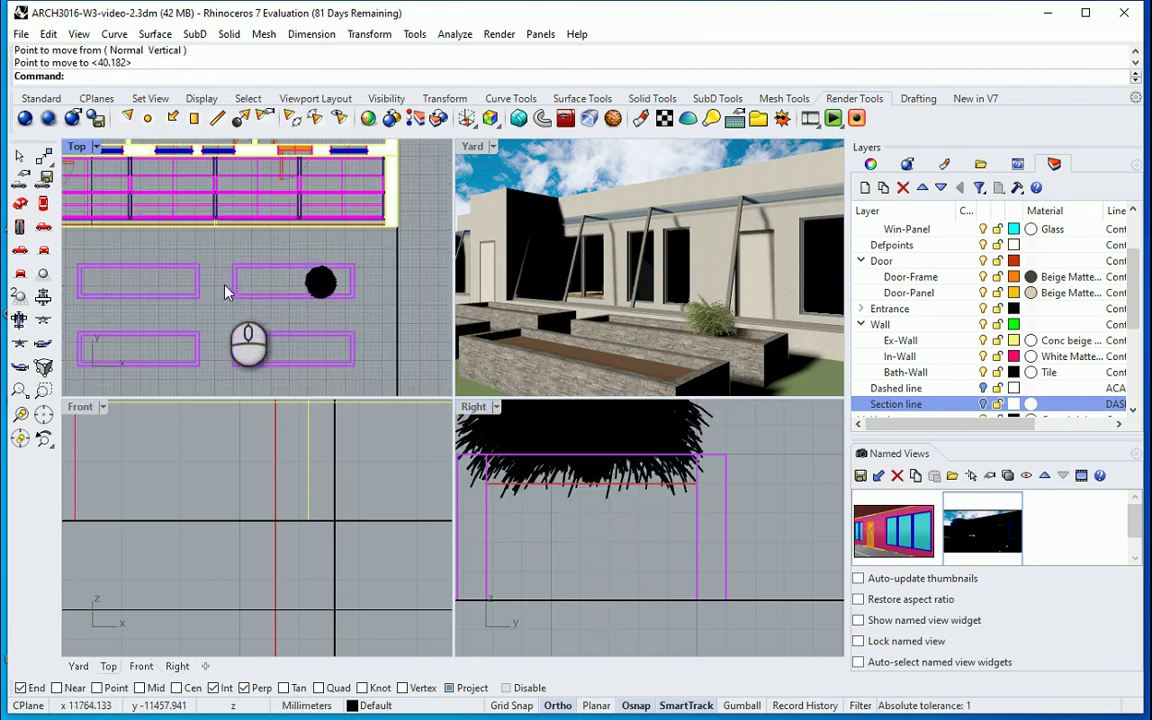
left_click(305, 283)
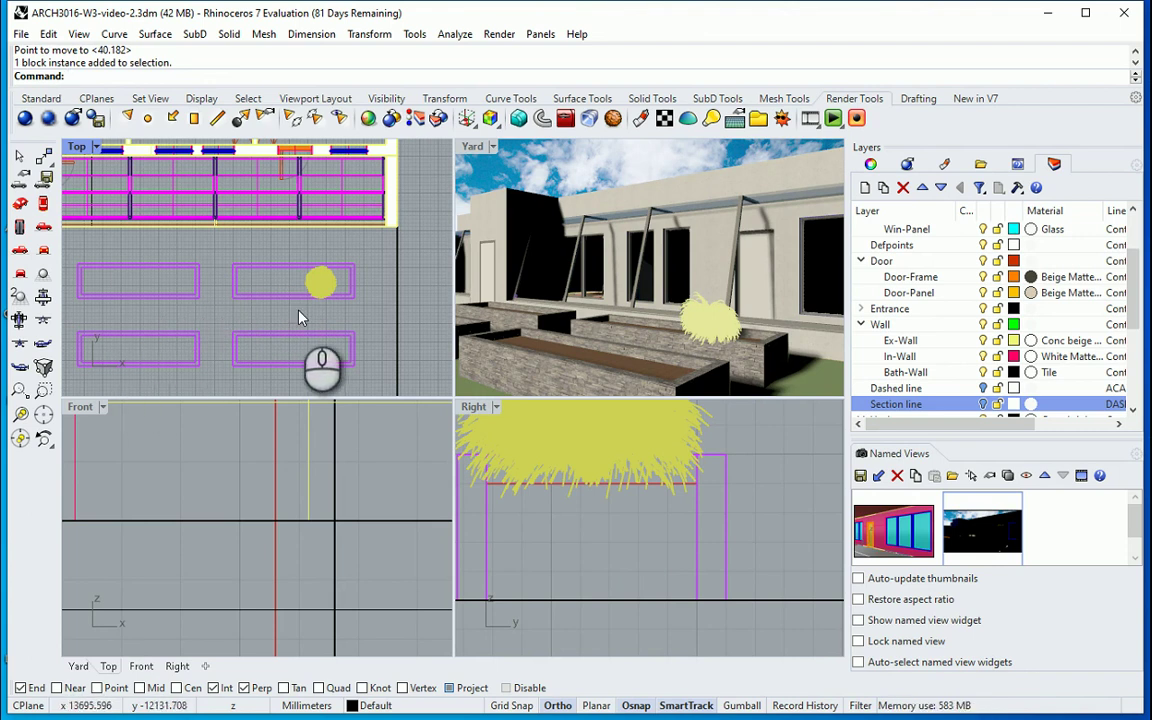
Step: Copy the grass block into the left planter bed
type("co")
key("Return")
left_click(304, 315)
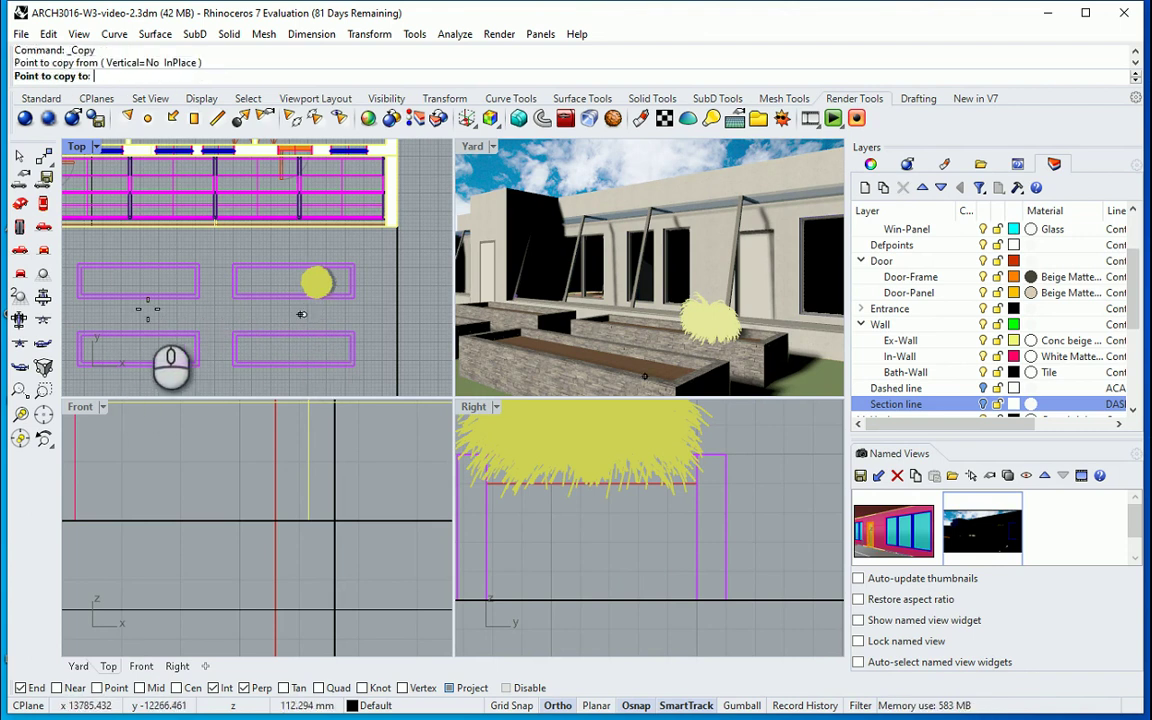
left_click(91, 313)
key("Return")
scroll(118, 285, "up", 5)
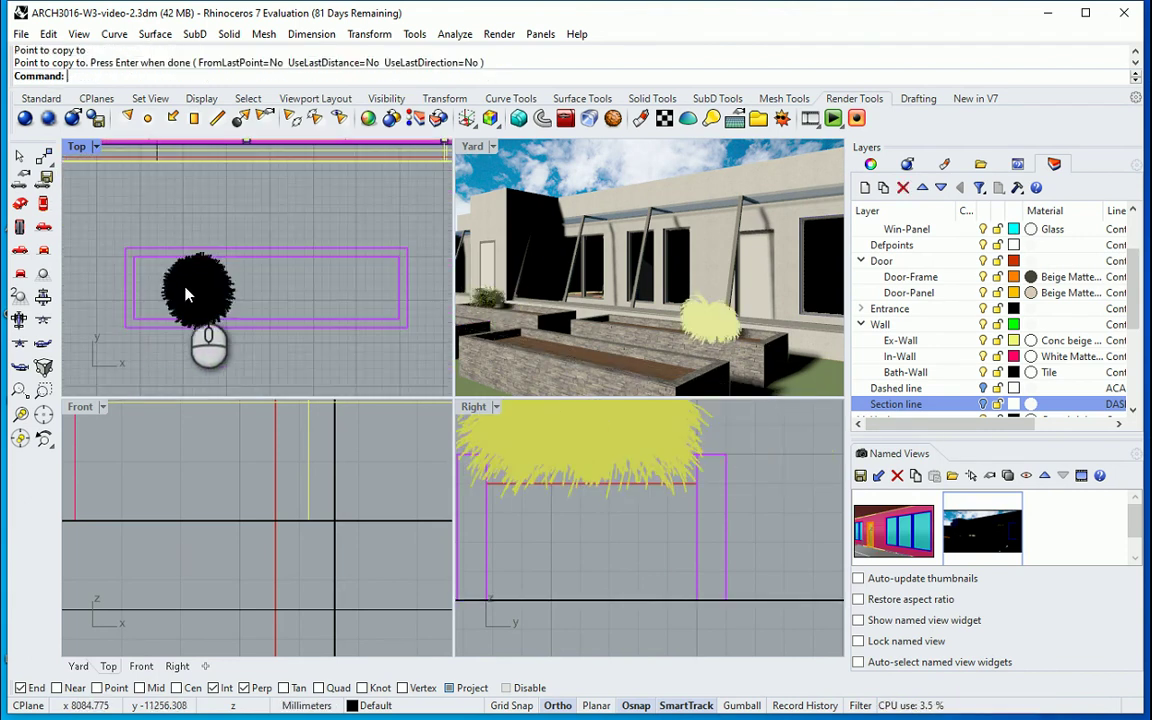
Step: Rotate the copy about its centre to a free angle with Ortho turned off
left_click(206, 291)
type("ro")
key("Return")
left_click(200, 288)
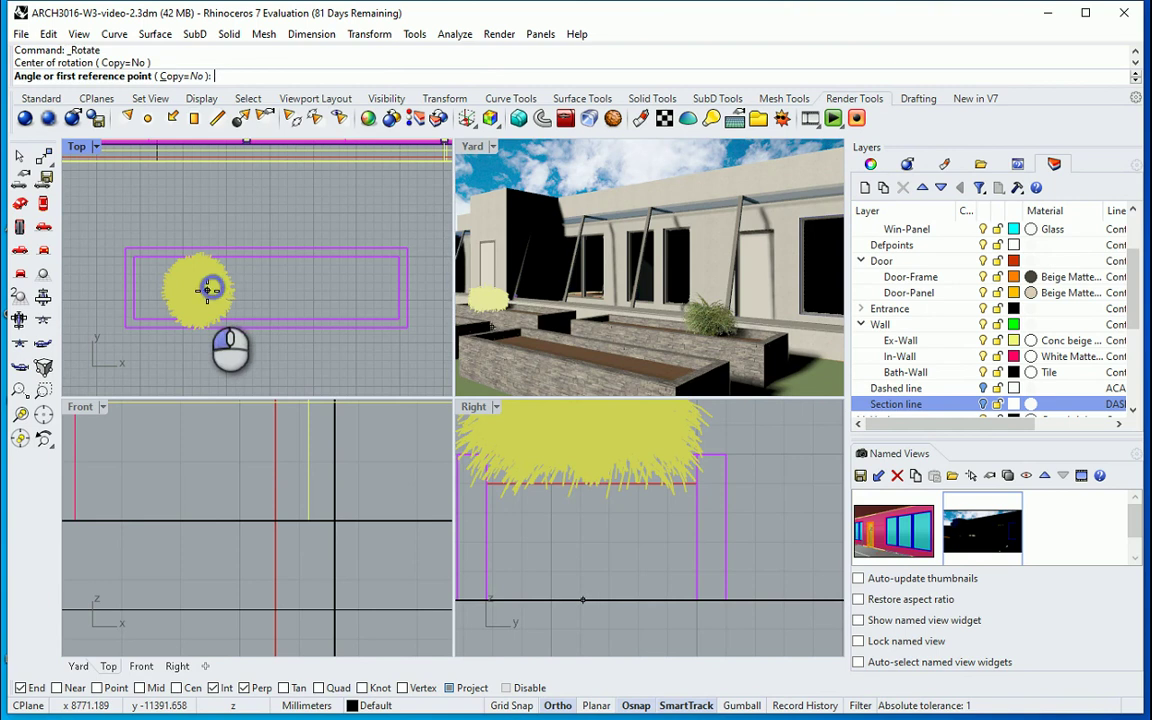
left_click(253, 208)
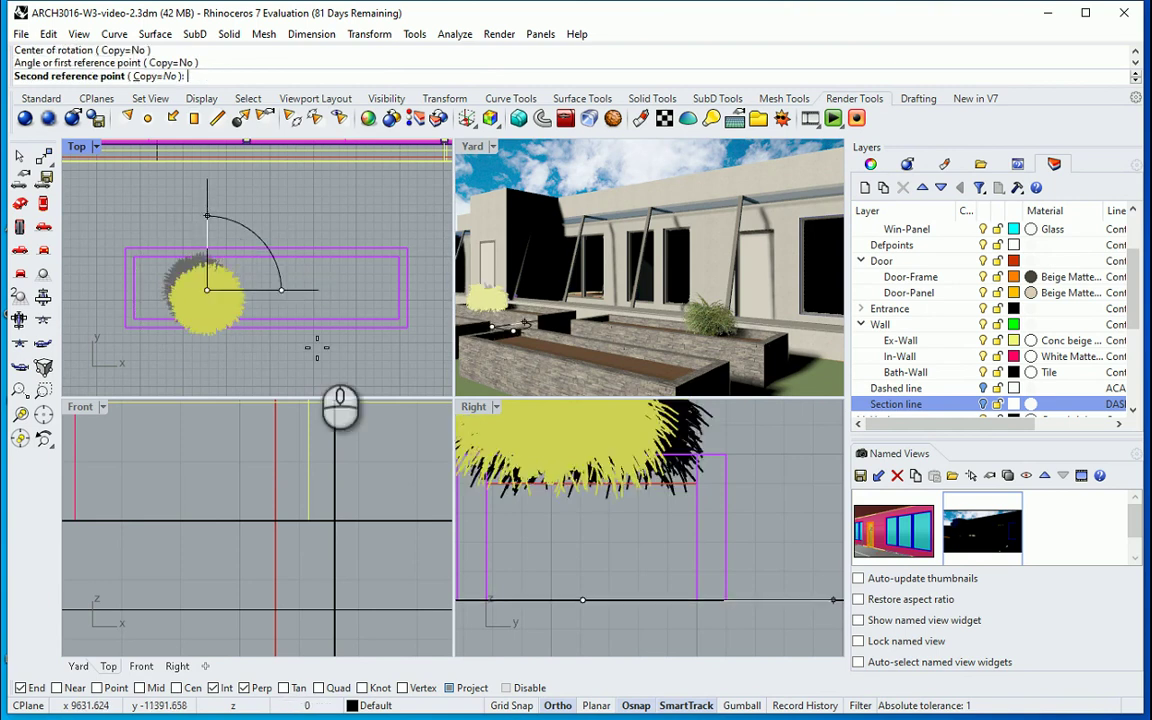
left_click(557, 705)
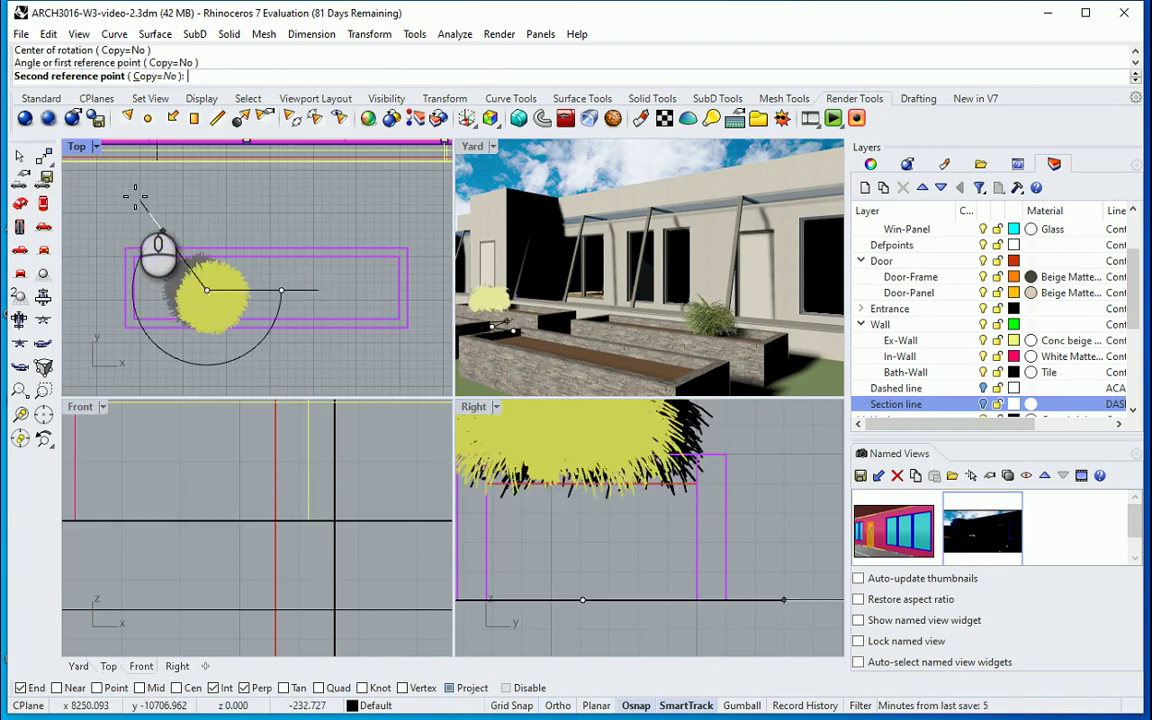
left_click(134, 195)
left_click(204, 288)
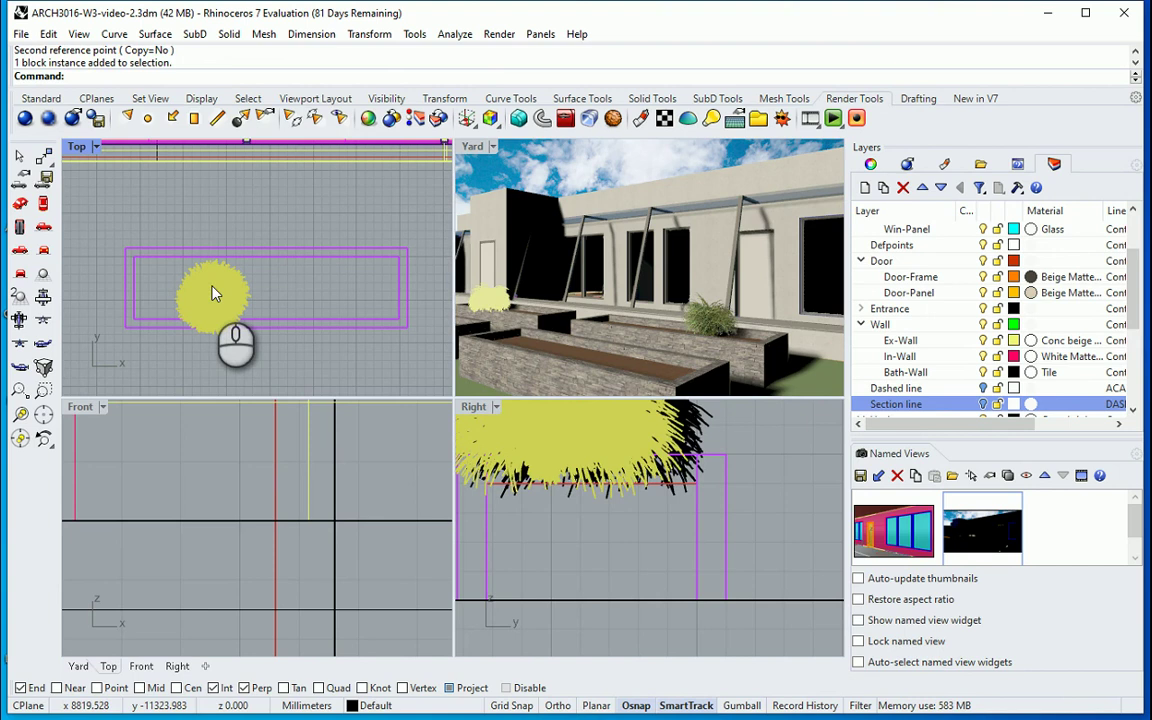
Step: Scale the rotated grass copy by a factor of 1.1 about its centre
type("sc")
key("Return")
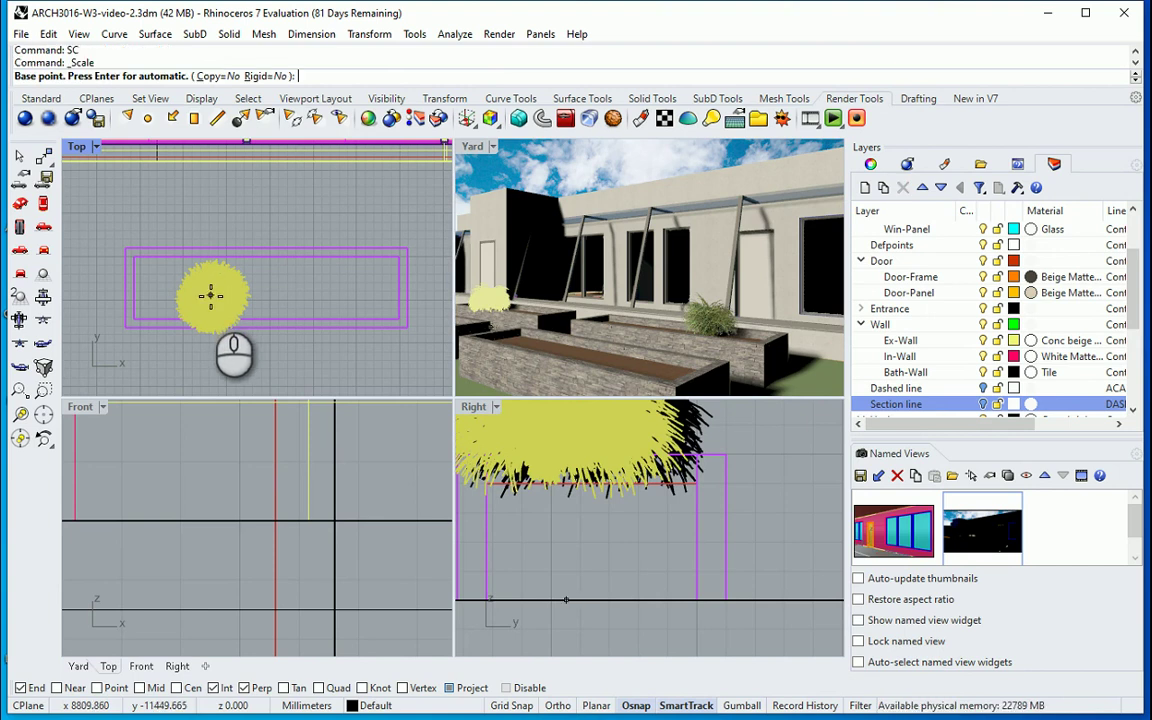
left_click(210, 294)
type("1.1")
key("Return")
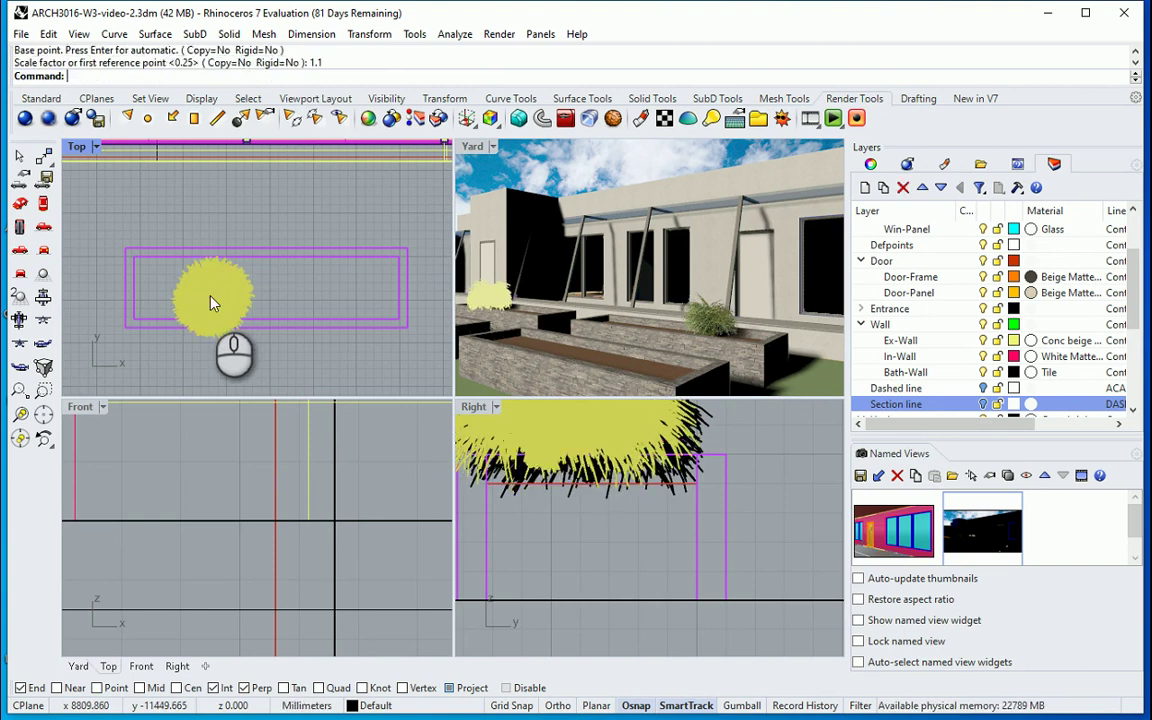
Step: Reselect the grass copy and scale it by 1.1 a second time from its centre
scroll(220, 230, "down", 3)
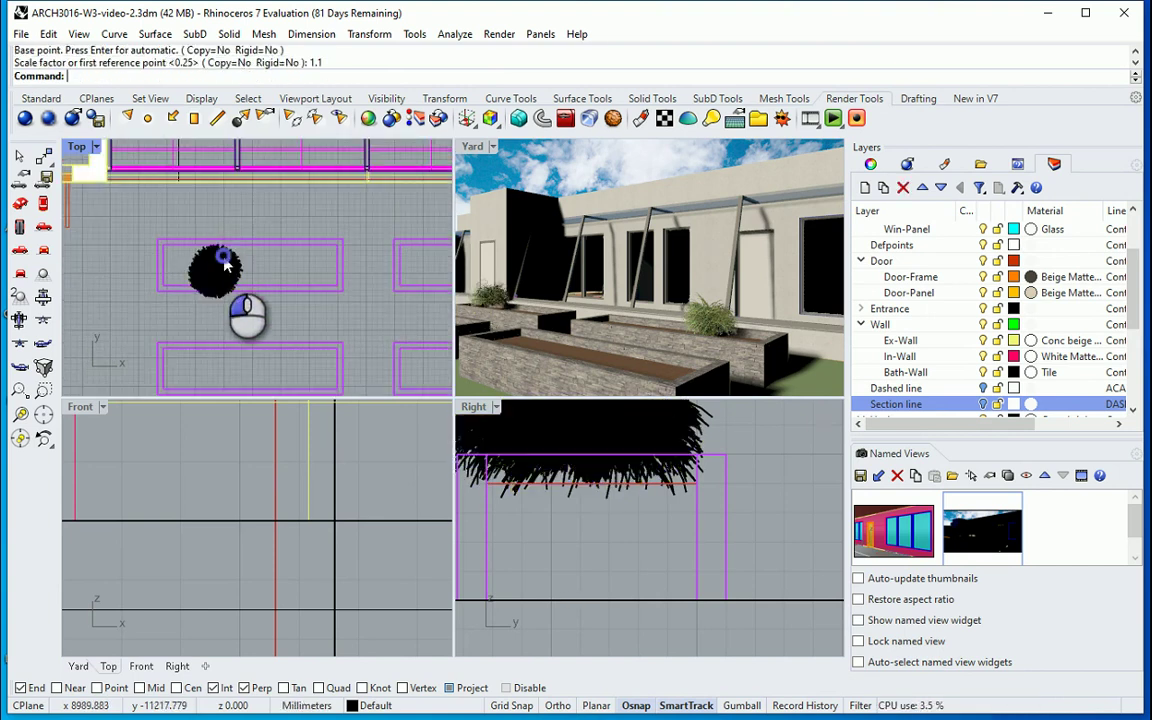
left_click(224, 265)
type("SC")
key("Return")
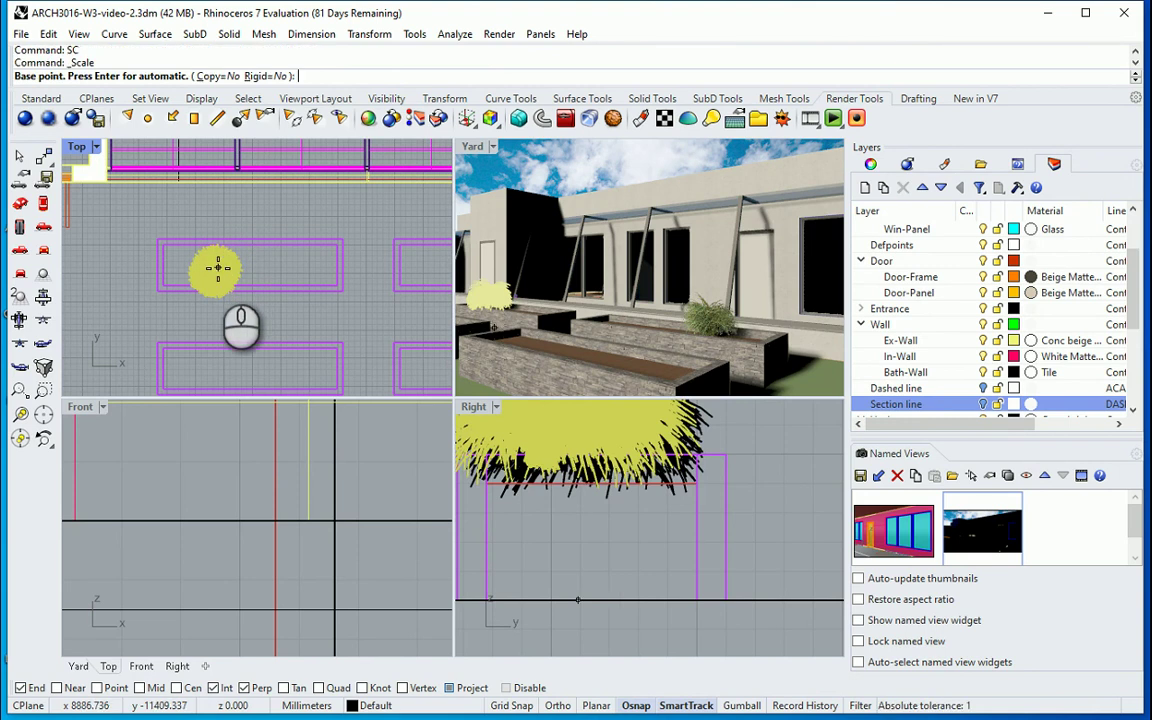
left_click(216, 267)
type("1")
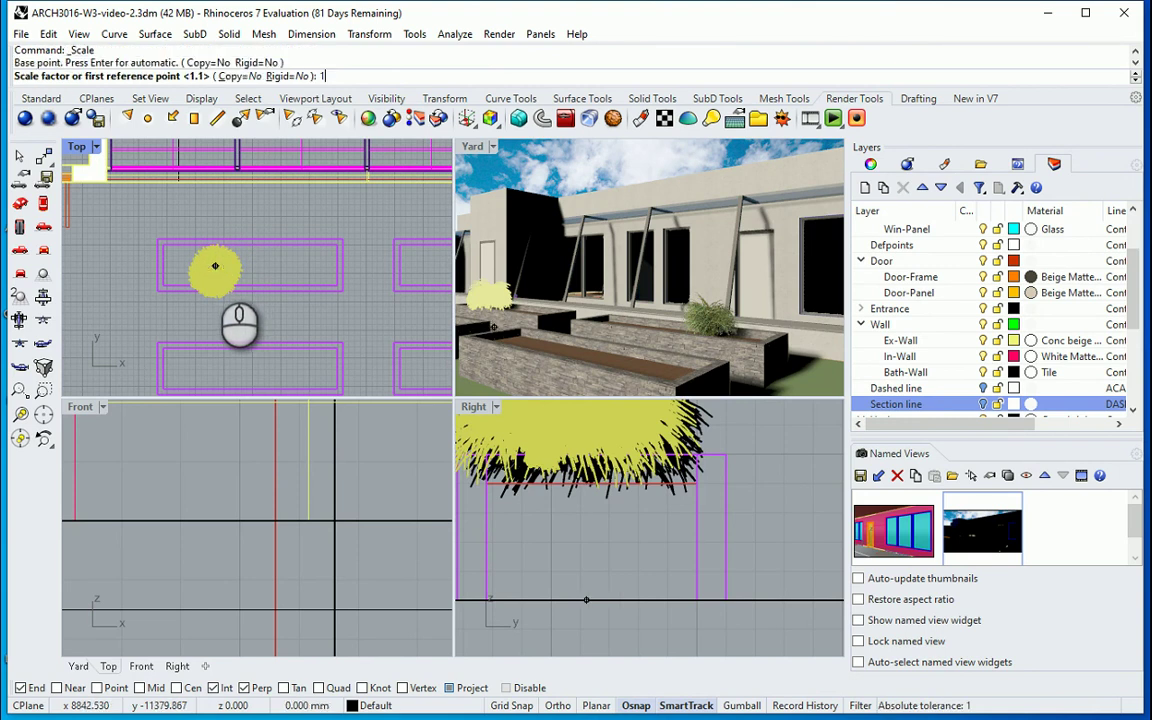
type(".1")
key("Return")
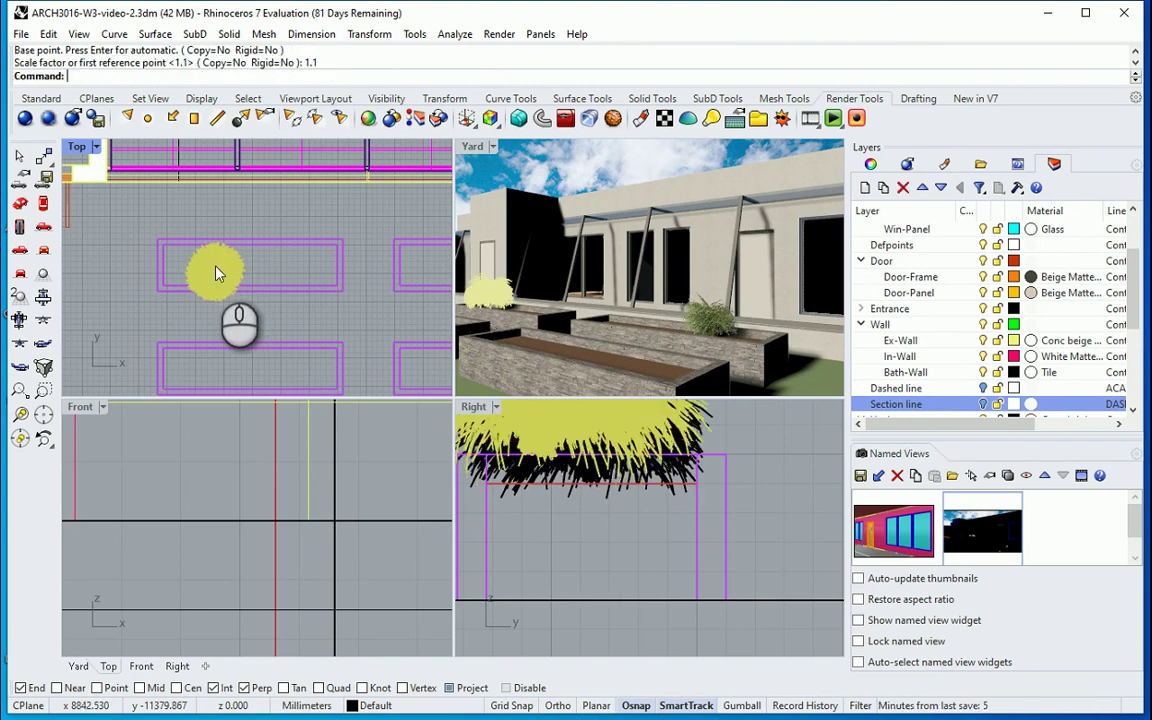